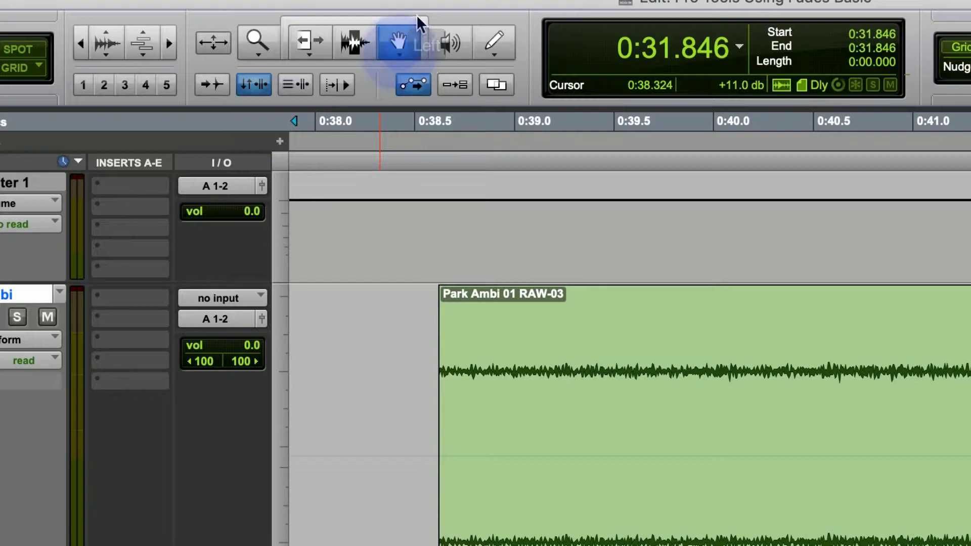
# Activate the Smart Tool and add a fade-out and a fade-in to the Park Ambi 01 RAW-03 clip, each covering about a quarter of it
pyautogui.click(357, 24)
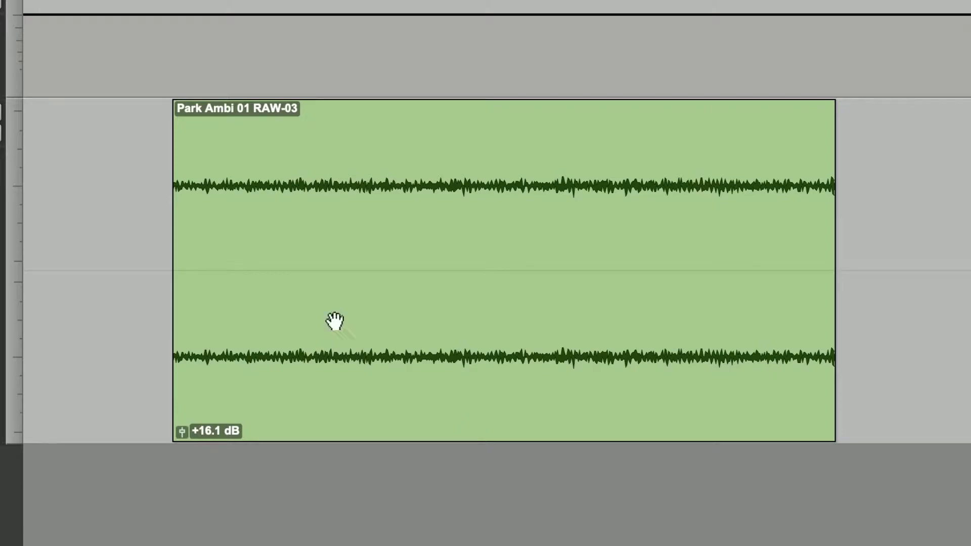
pyautogui.click(45, 138)
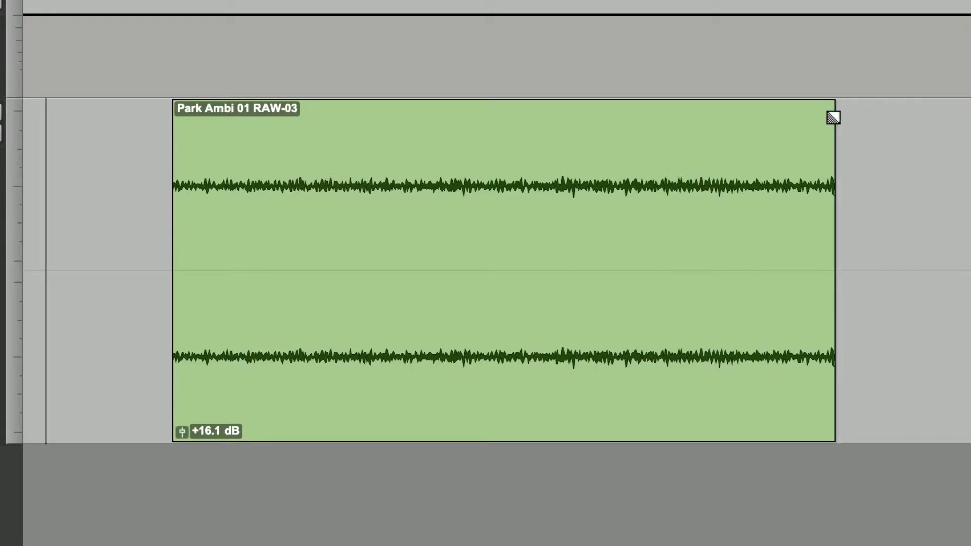
pyautogui.click(833, 118)
pyautogui.moveTo(833, 118); pyautogui.dragTo(683, 143)
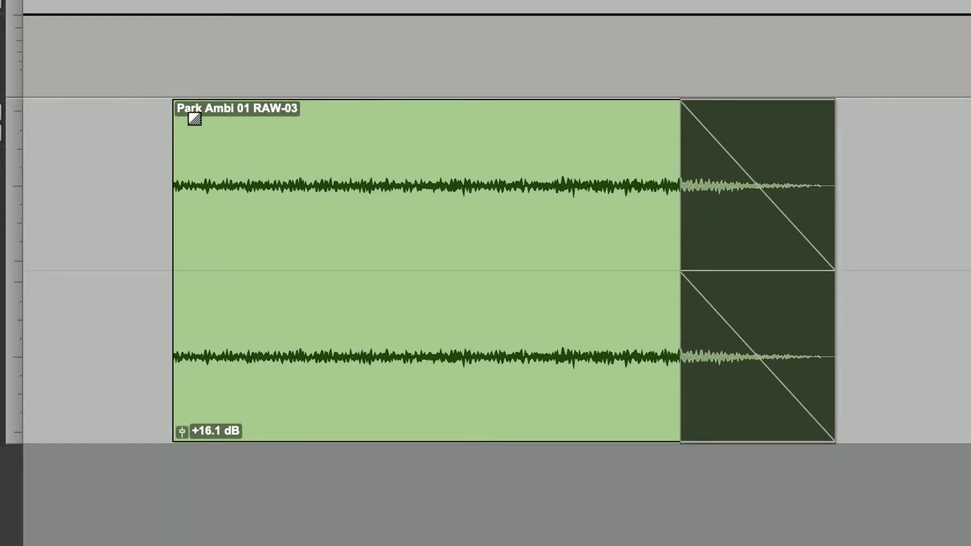
pyautogui.moveTo(190, 118); pyautogui.dragTo(344, 118)
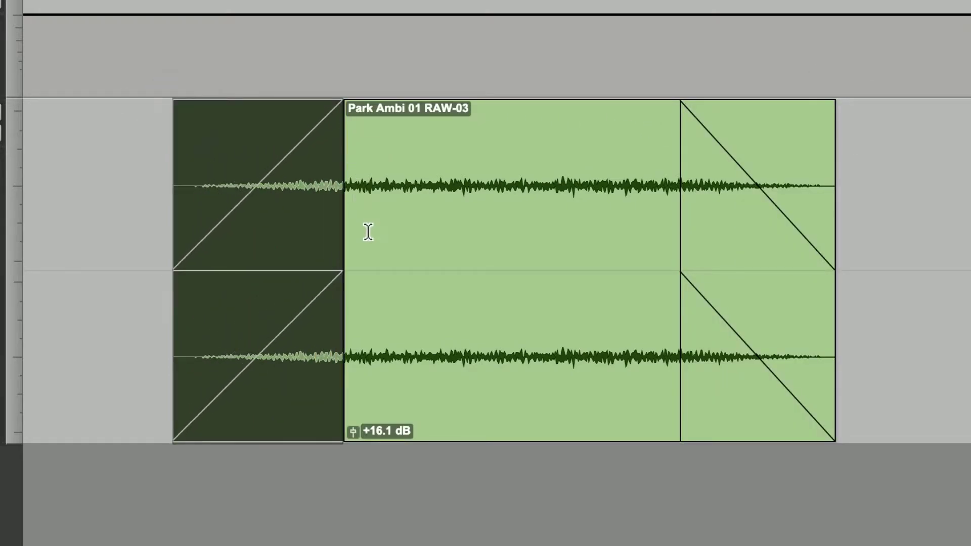
# Play the track from just before the clip's start to audition the fades
pyautogui.click(106, 151)
pyautogui.press('space')
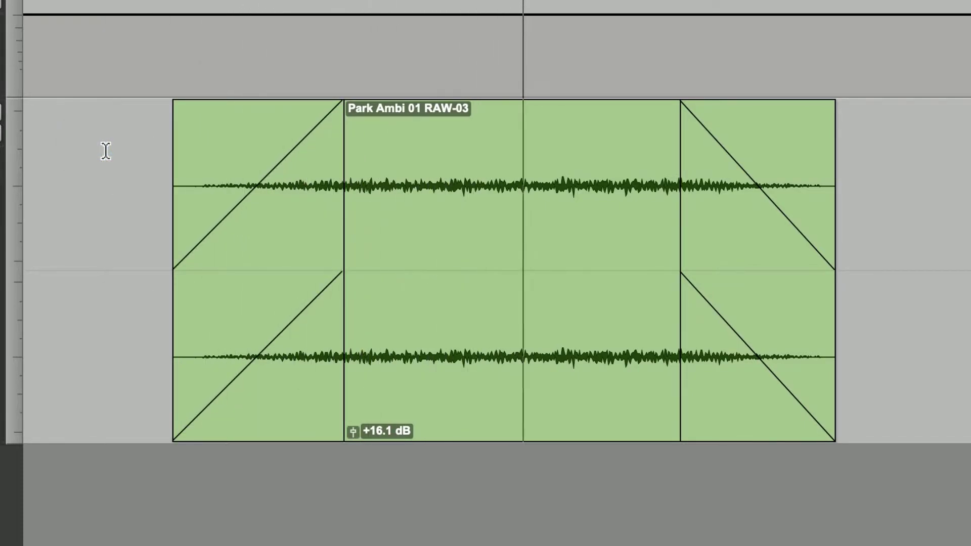
pyautogui.press('space')
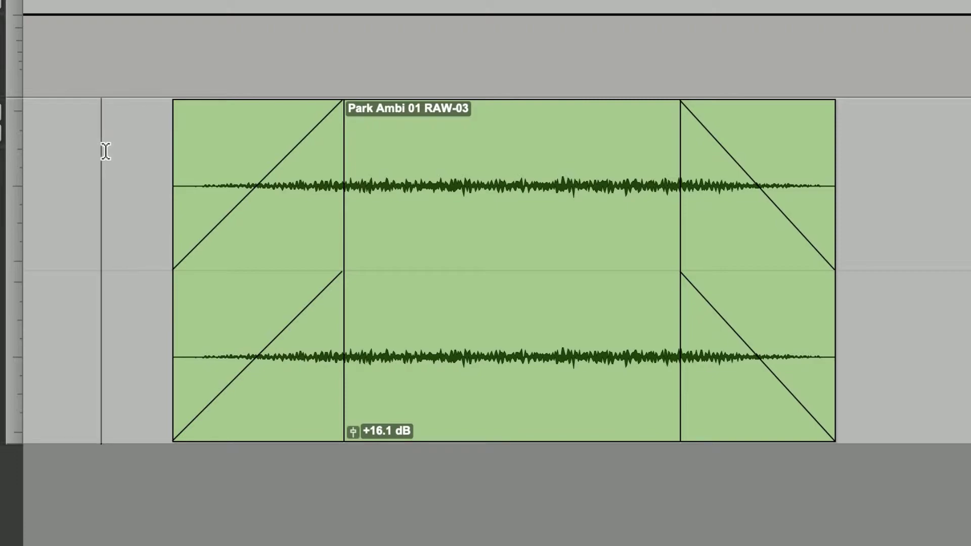
# Delete the fade-in and the fade-out from the Park Ambi clip
pyautogui.click(277, 413)
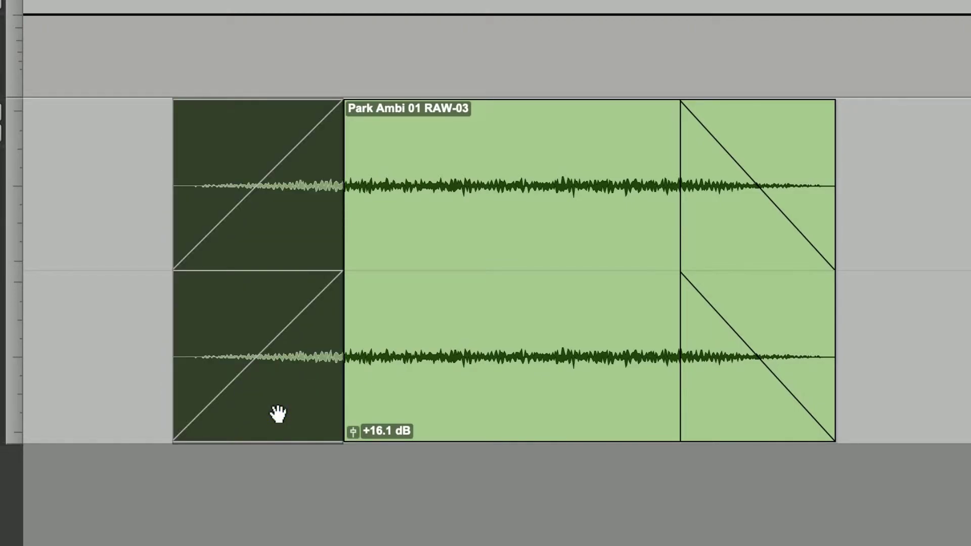
pyautogui.press('Delete')
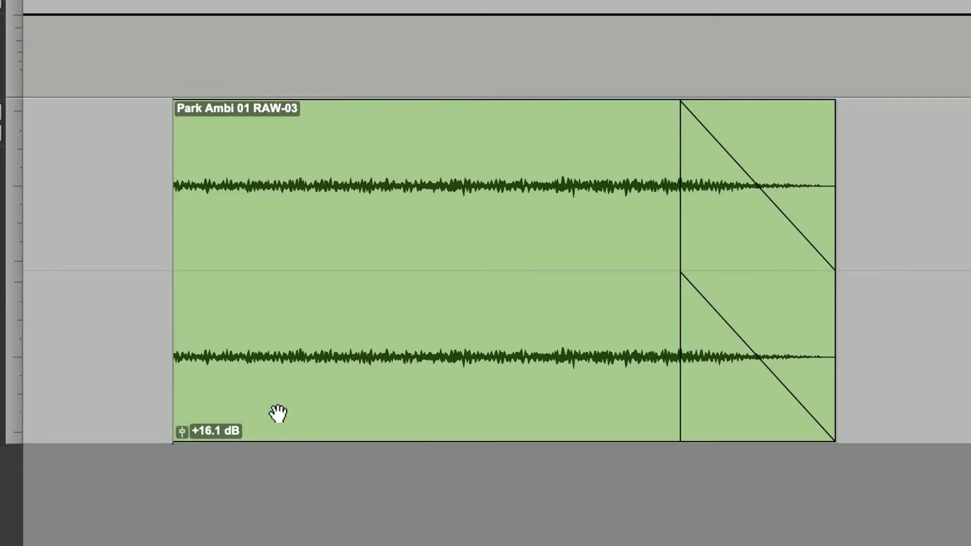
pyautogui.click(760, 413)
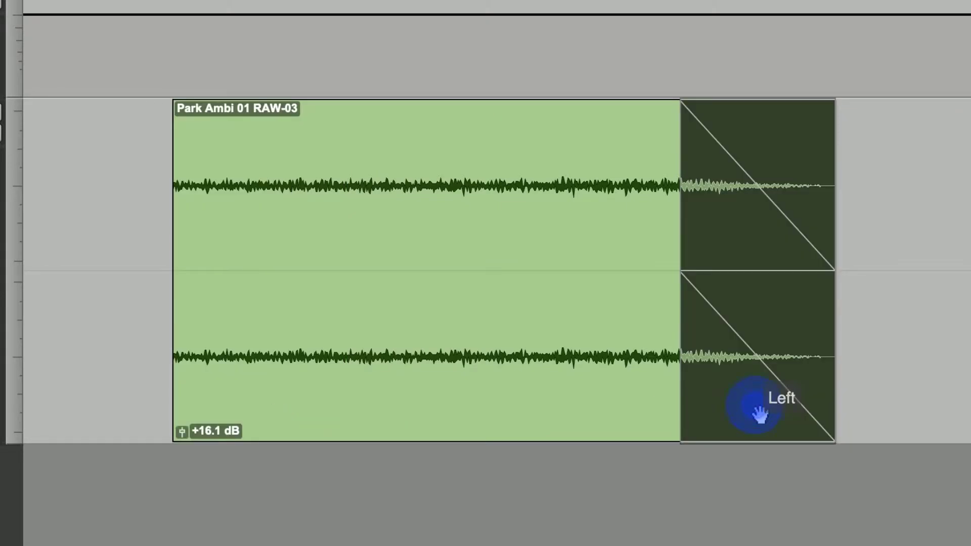
pyautogui.press('Delete')
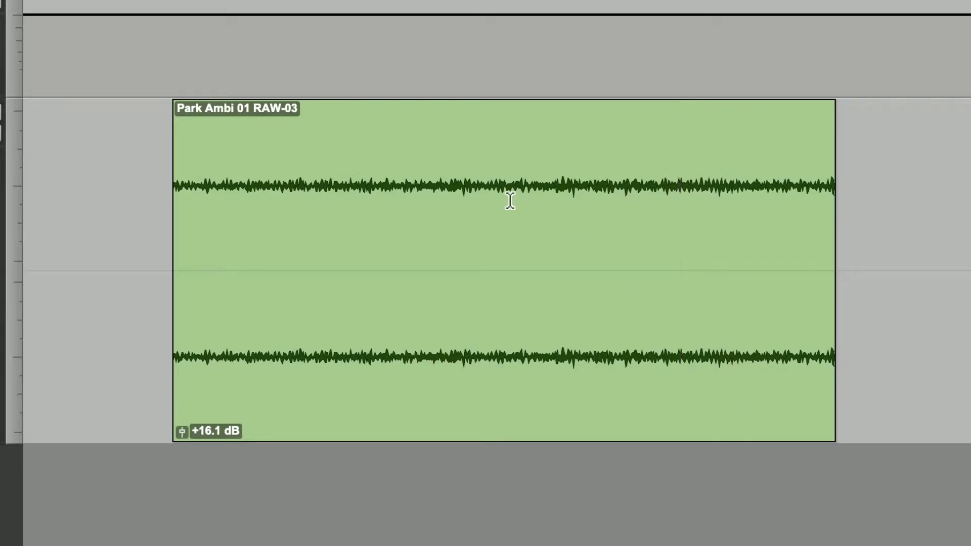
# Add a fade-in and a fade-out from the clip's upper corners, each covering just under a quarter of the clip
pyautogui.moveTo(181, 108); pyautogui.dragTo(328, 145)
pyautogui.moveTo(833, 115); pyautogui.dragTo(690, 112)
pyautogui.click(628, 124)
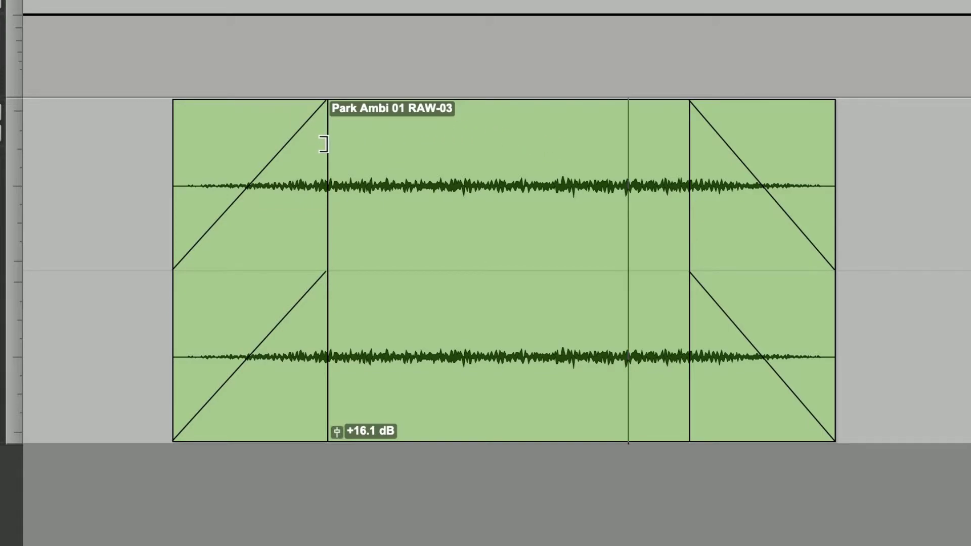
# Lengthen both fades toward the clip's middle, each to about two-fifths of its length, and play the result
pyautogui.moveTo(324, 144); pyautogui.dragTo(454, 143)
pyautogui.moveTo(697, 134); pyautogui.dragTo(514, 147)
pyautogui.click(123, 154)
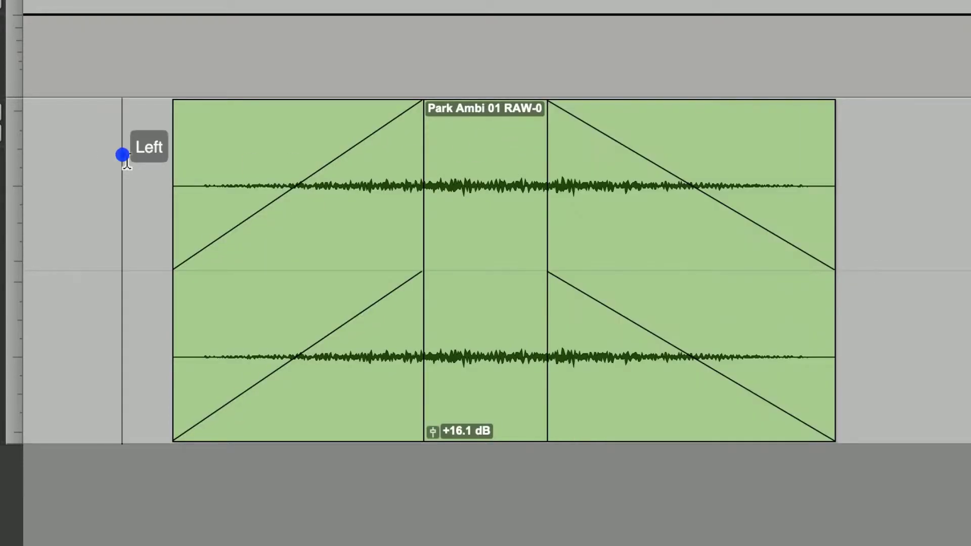
pyautogui.press('space')
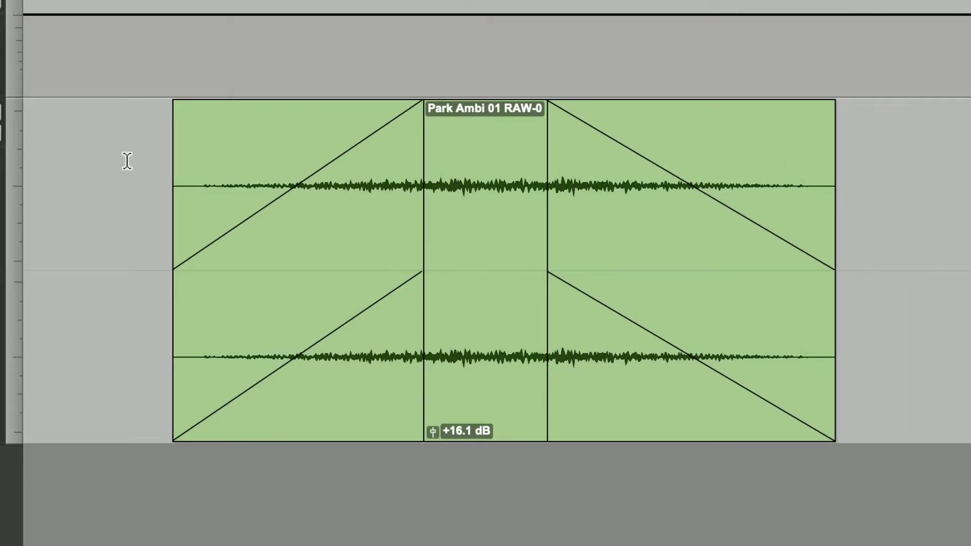
# Remove the two lengthened fades from the clip
pyautogui.click(601, 406)
pyautogui.press('Delete')
pyautogui.click(328, 437)
pyautogui.press('Delete')
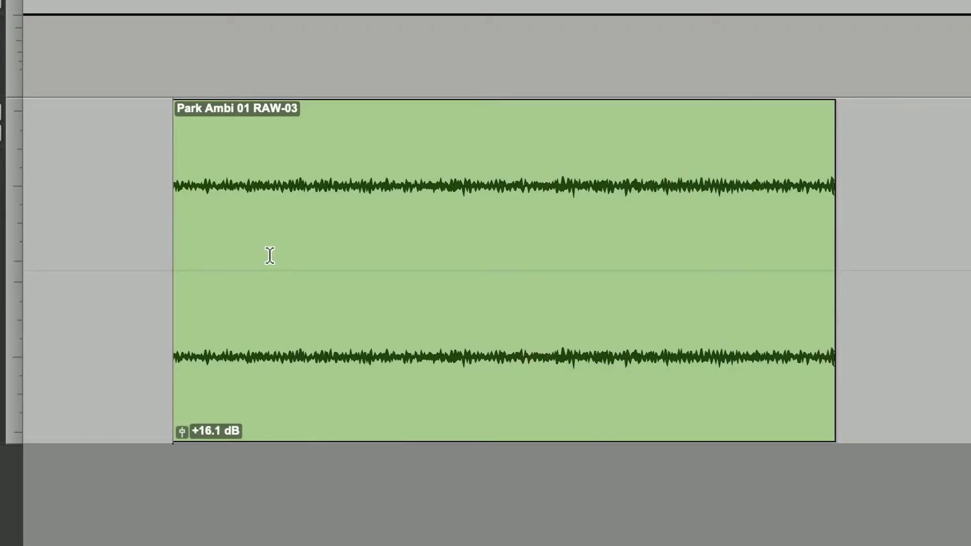
# Fade in from the clip's start to a cursor point about a fifth in, and fade out from about 70% to its end
pyautogui.click(320, 160)
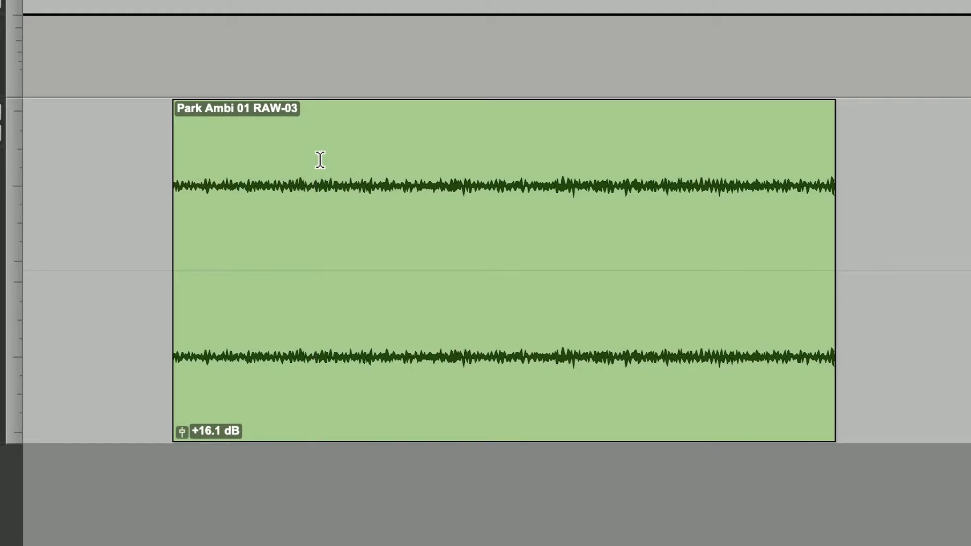
pyautogui.press('d')
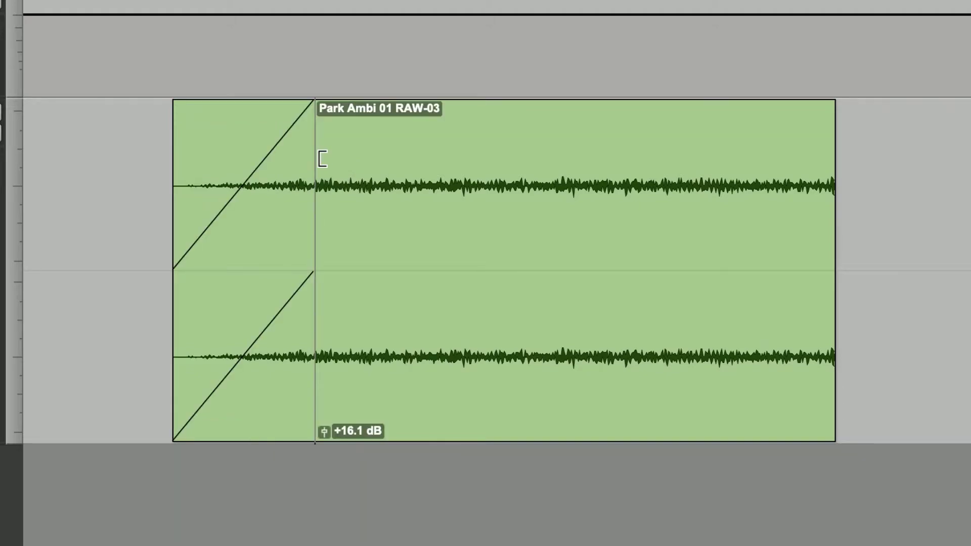
pyautogui.click(632, 143)
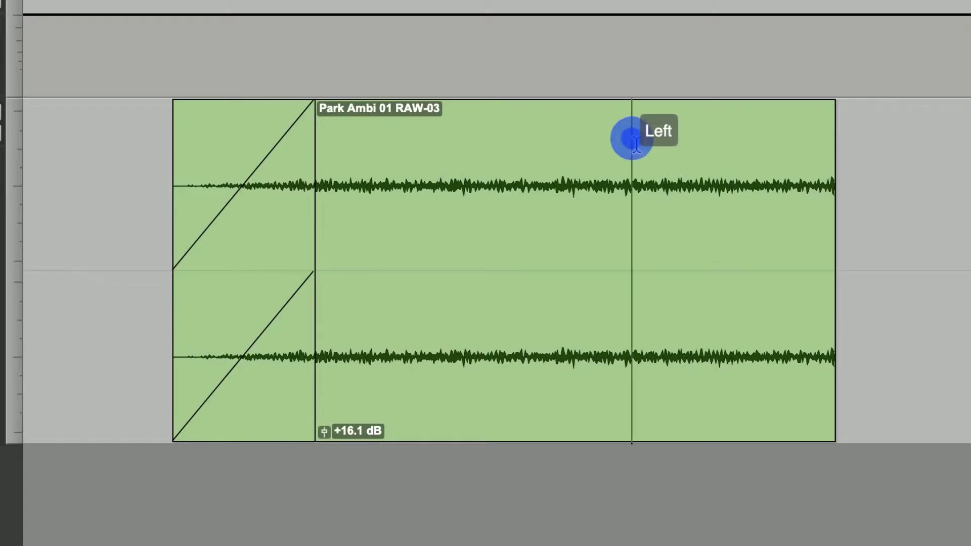
pyautogui.press('g')
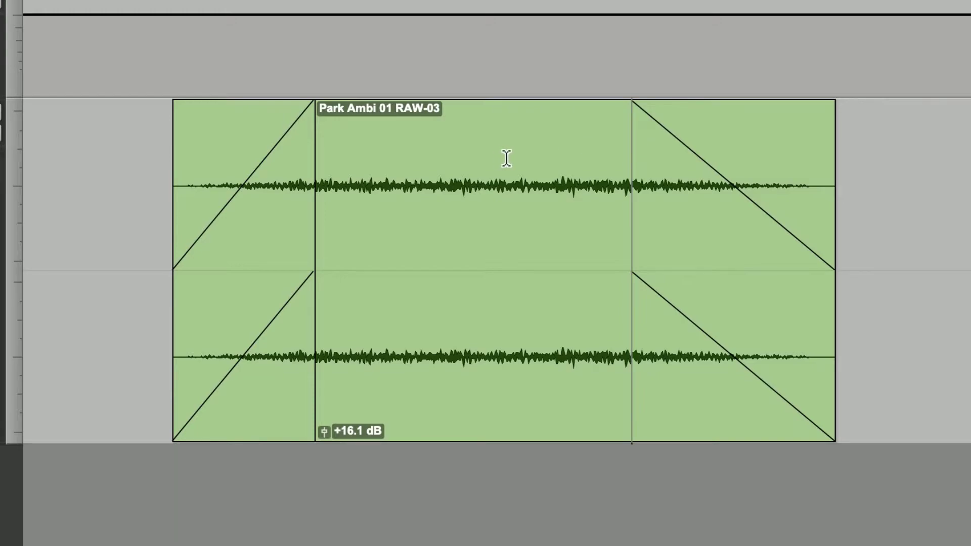
# Recreate the fade-out from several different cursor points, finishing with one that starts about two-thirds through the clip
pyautogui.click(552, 148)
pyautogui.press('g')
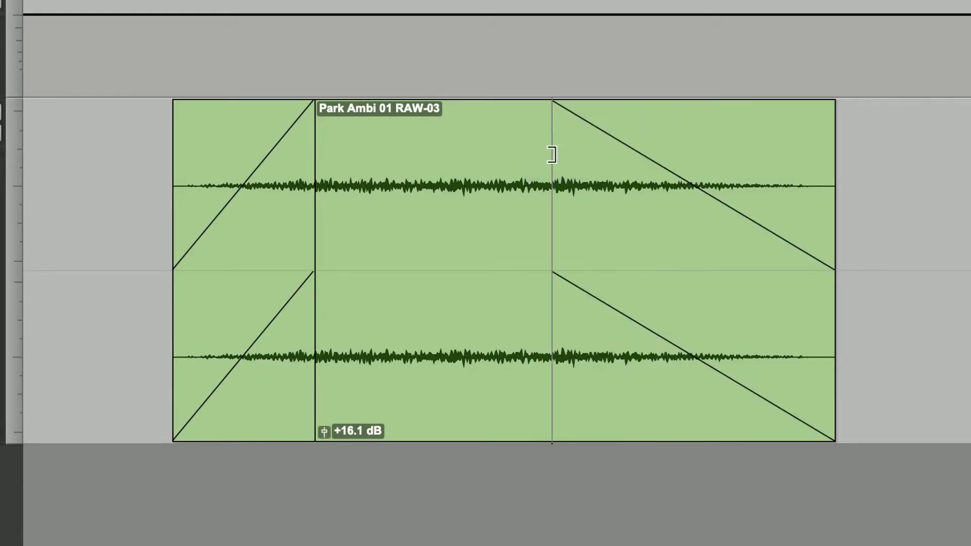
pyautogui.click(476, 148)
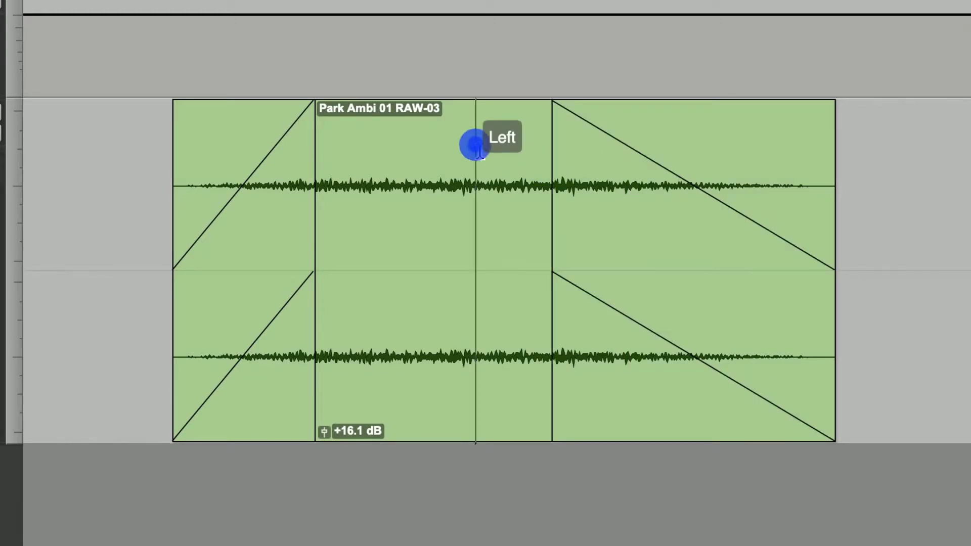
pyautogui.press('g')
pyautogui.click(630, 148)
pyautogui.press('g')
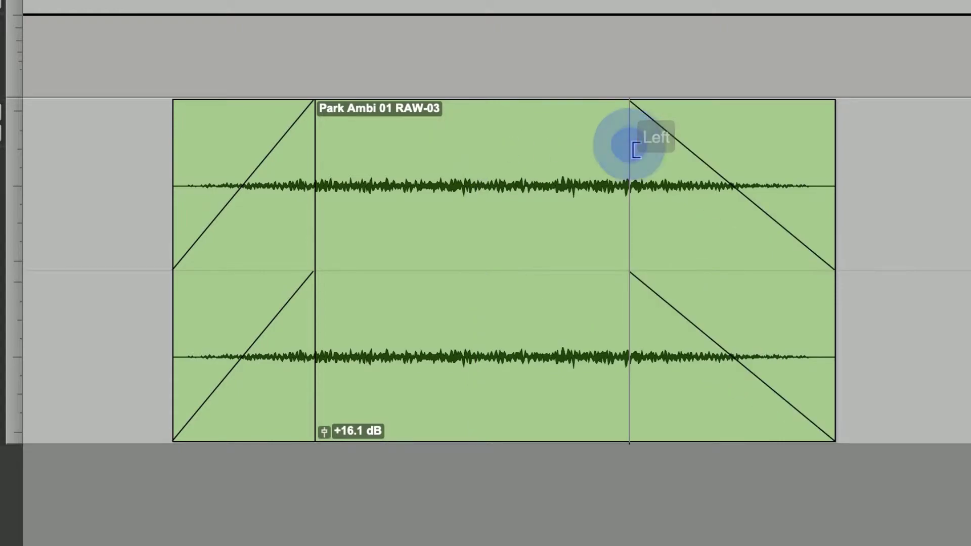
# Recreate the fade-in up to several different cursor points, finishing with one covering about the first eighth of the clip
pyautogui.click(433, 140)
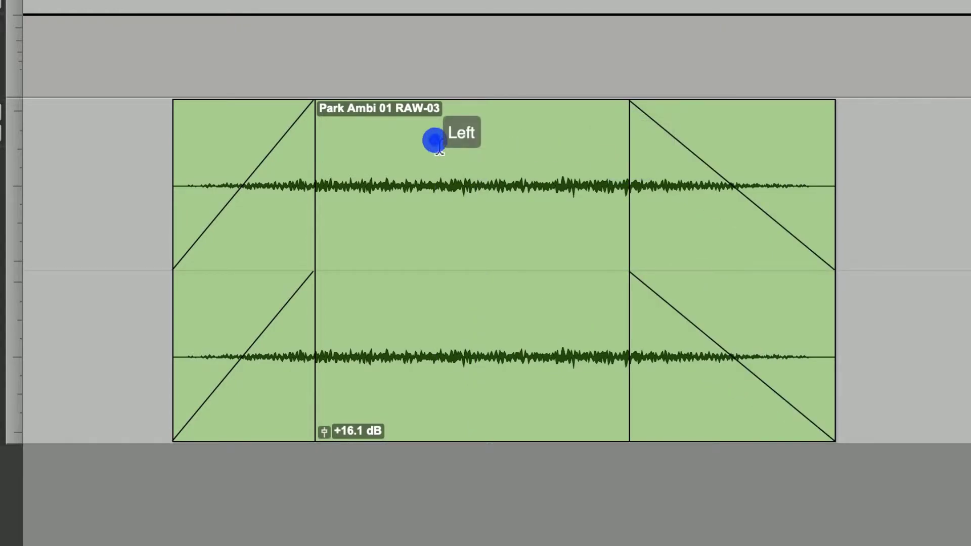
pyautogui.press('d')
pyautogui.click(332, 132)
pyautogui.press('d')
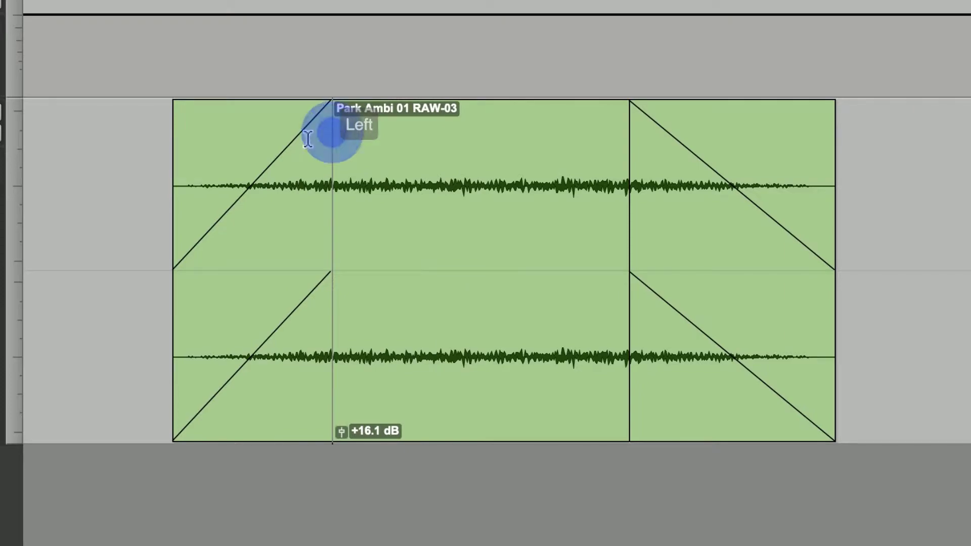
pyautogui.click(255, 136)
pyautogui.press('d')
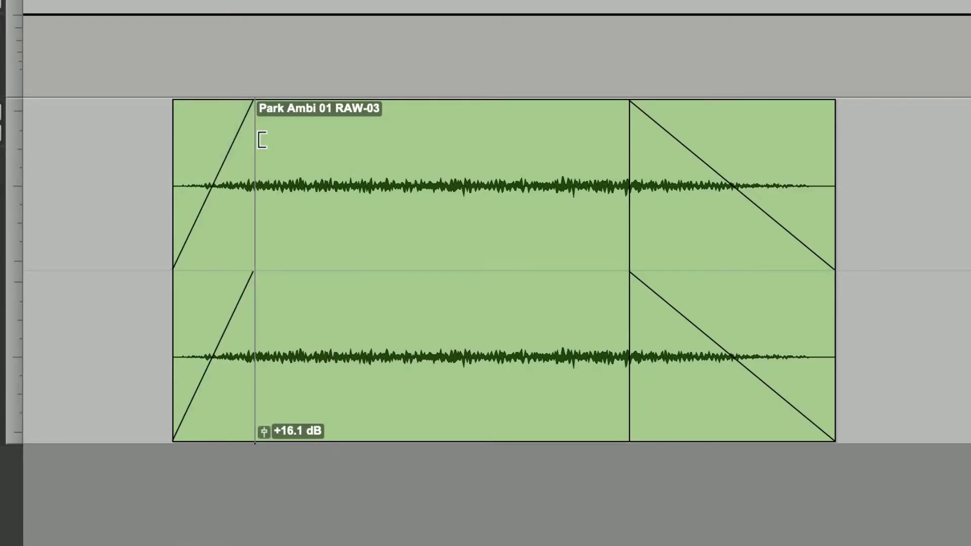
# Delete the cursor-based fade-out and fade-in from the clip
pyautogui.click(746, 421)
pyautogui.press('Delete')
pyautogui.click(208, 415)
pyautogui.press('Delete')
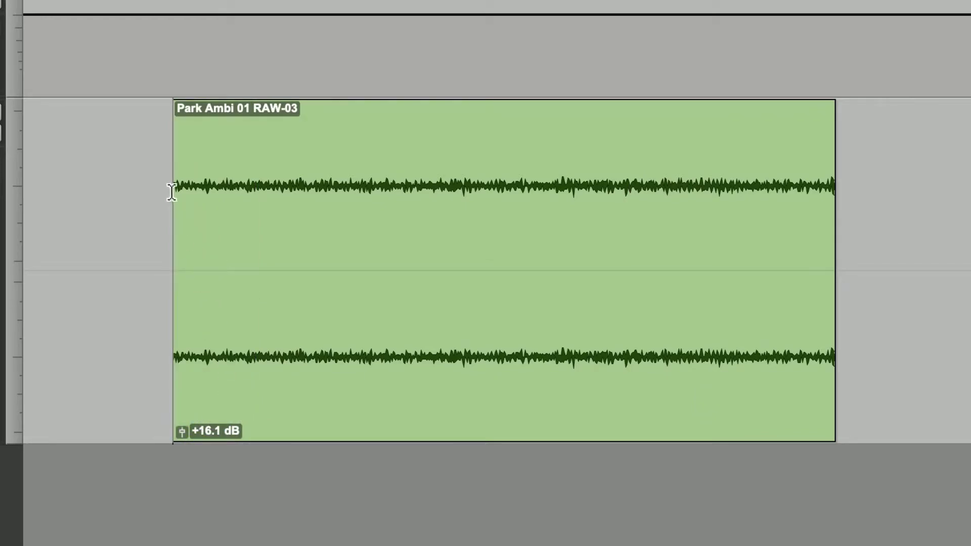
# Create a fade-in over a selection running from just before the clip to about a quarter into it
pyautogui.click(155, 167)
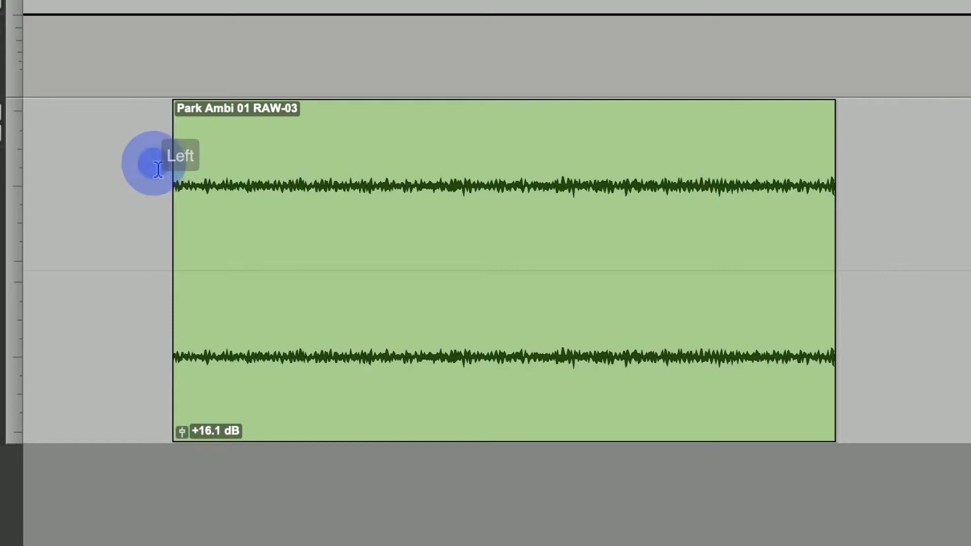
pyautogui.moveTo(162, 170); pyautogui.dragTo(343, 170)
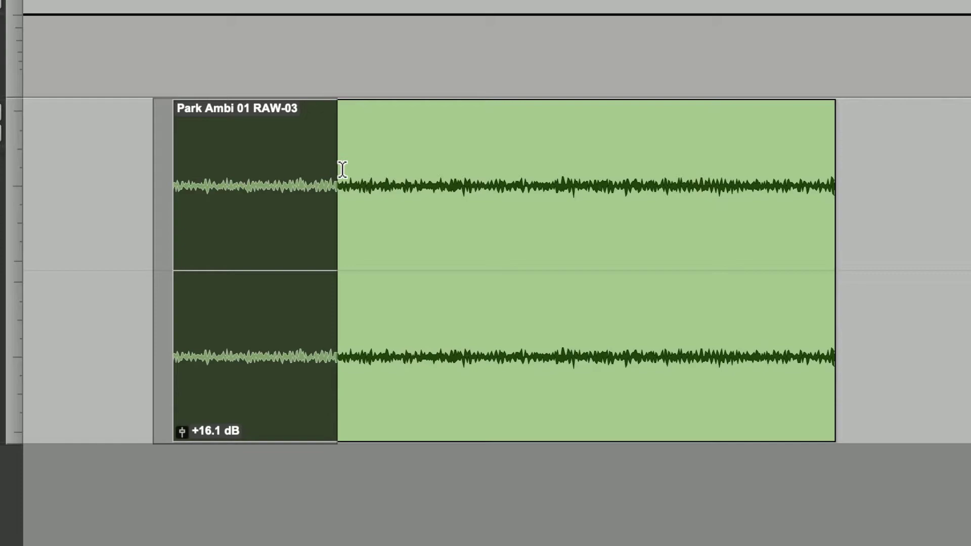
pyautogui.press('ctrl+super+f')
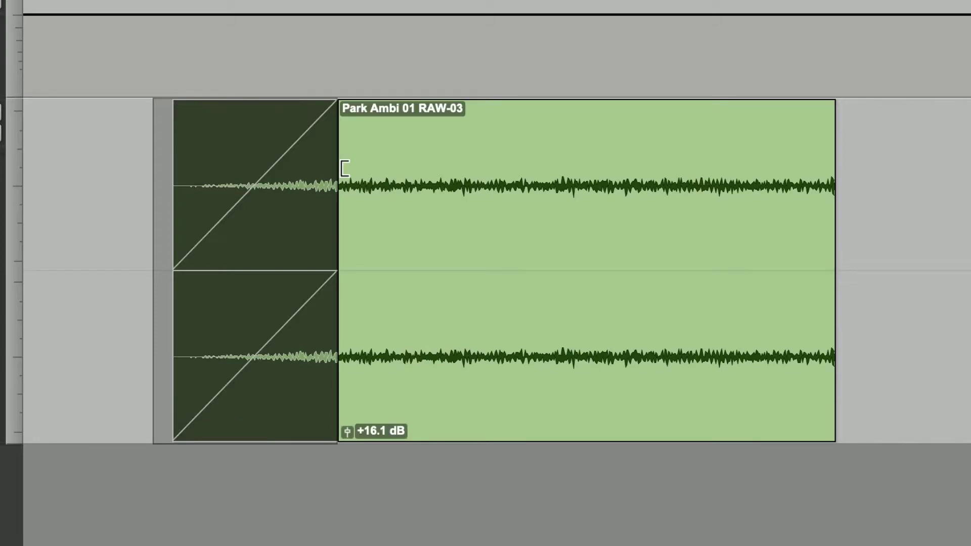
# Create a fade-out over a selection of the clip's last quarter or so, and shorten both fades to about a sixth of the clip
pyautogui.moveTo(862, 169); pyautogui.dragTo(654, 172)
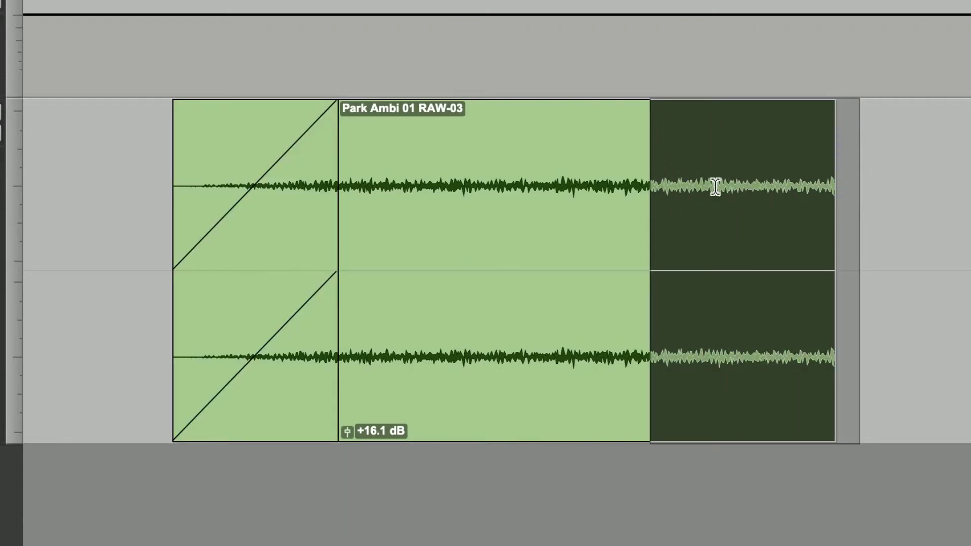
pyautogui.press('ctrl+super+f')
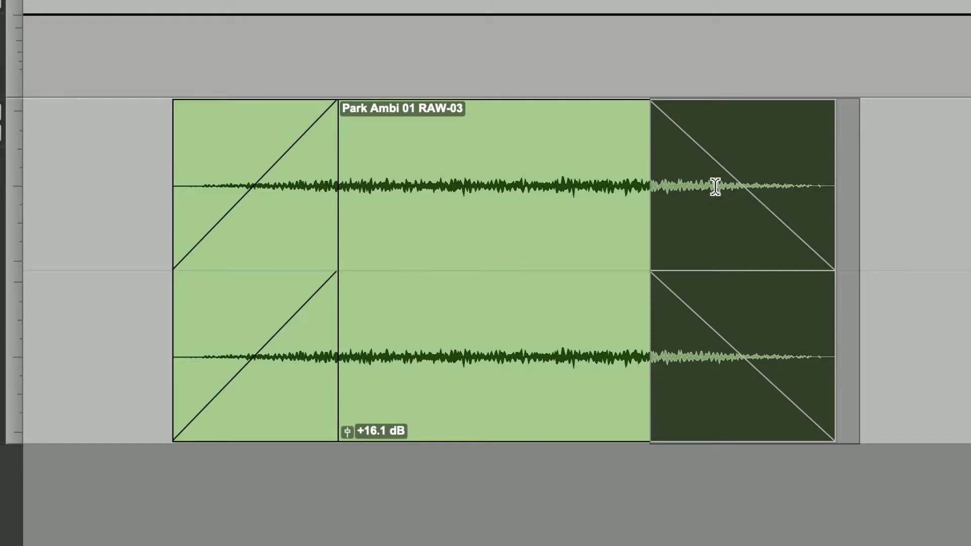
pyautogui.click(956, 155)
pyautogui.moveTo(657, 143); pyautogui.dragTo(724, 152)
pyautogui.moveTo(330, 165); pyautogui.dragTo(276, 161)
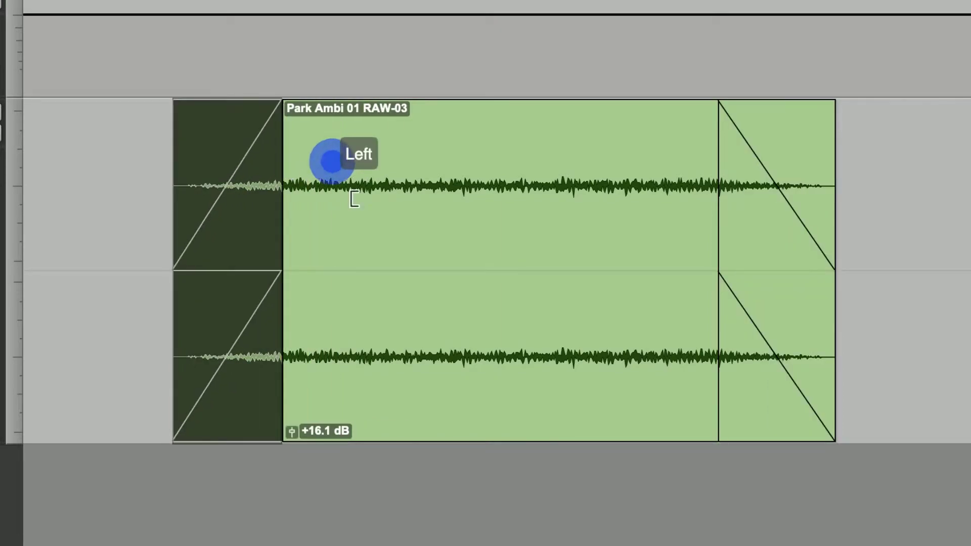
# Delete both shortened fades from the Park Ambi clip
pyautogui.click(766, 401)
pyautogui.press('Delete')
pyautogui.click(238, 413)
pyautogui.press('Delete')
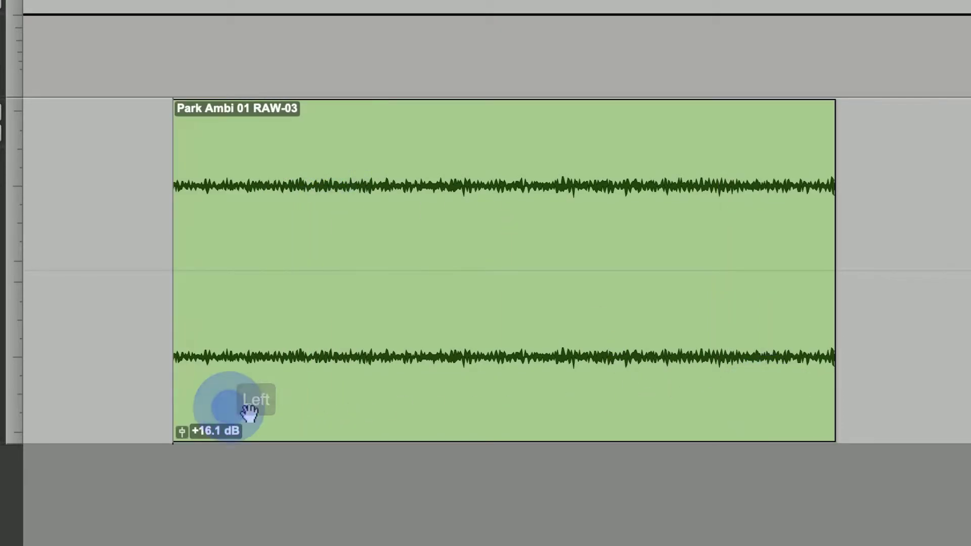
# Select about the last quarter of the clip, extend the selection past its end, and create a fade-out over it
pyautogui.moveTo(674, 124); pyautogui.dragTo(827, 248)
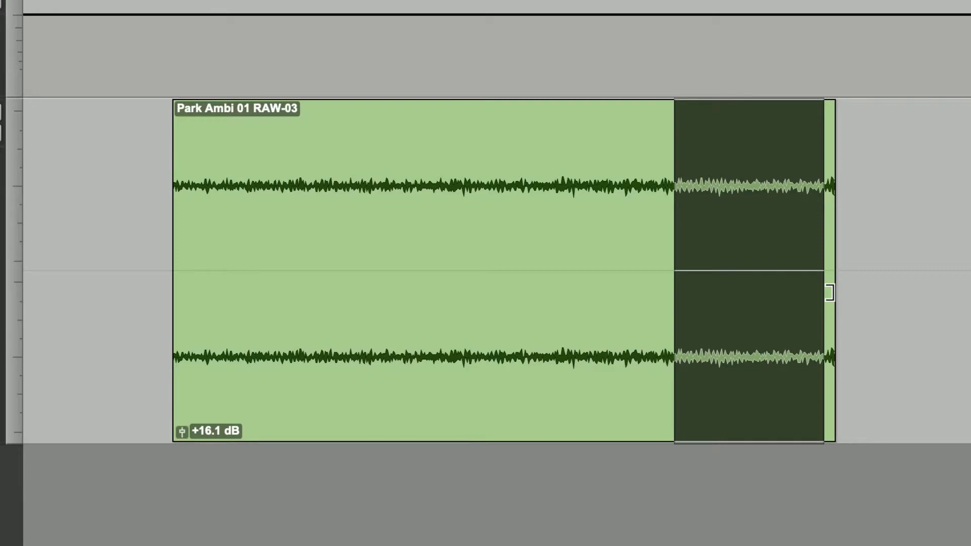
pyautogui.keyDown('shift'); pyautogui.click(862, 154); pyautogui.keyUp('shift')
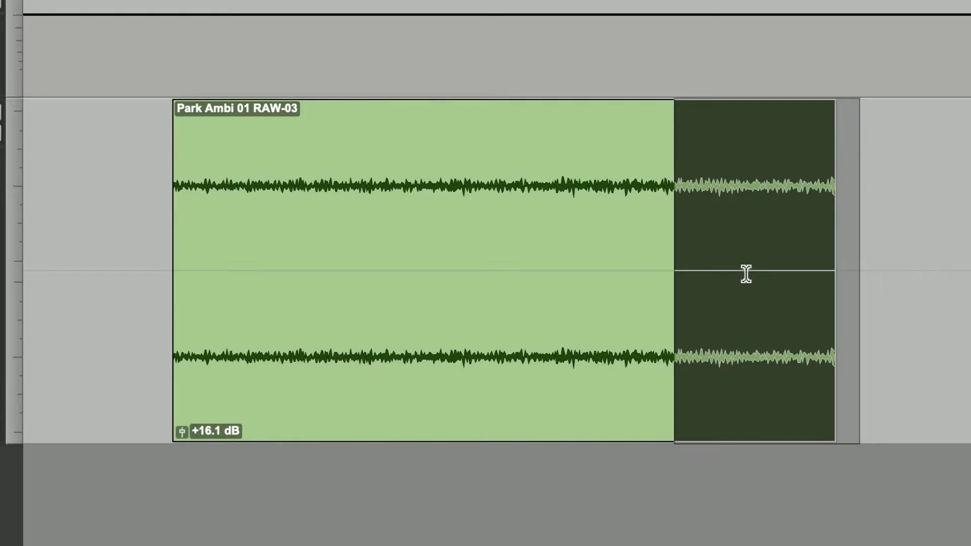
pyautogui.press('f')
pyautogui.click(959, 171)
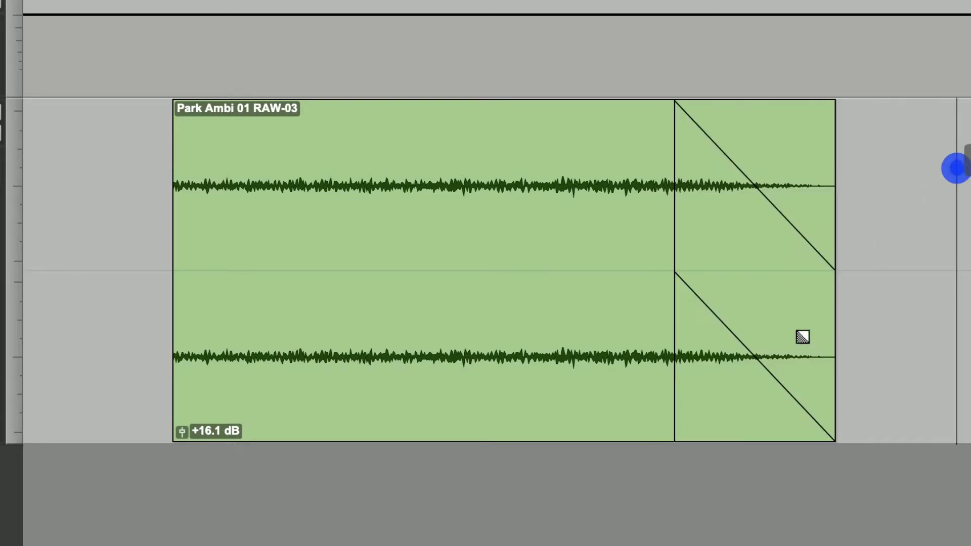
# Delete the Park Ambi clip's fade-out and create a fade-in over about the first third of the clip
pyautogui.click(744, 394)
pyautogui.press('Delete')
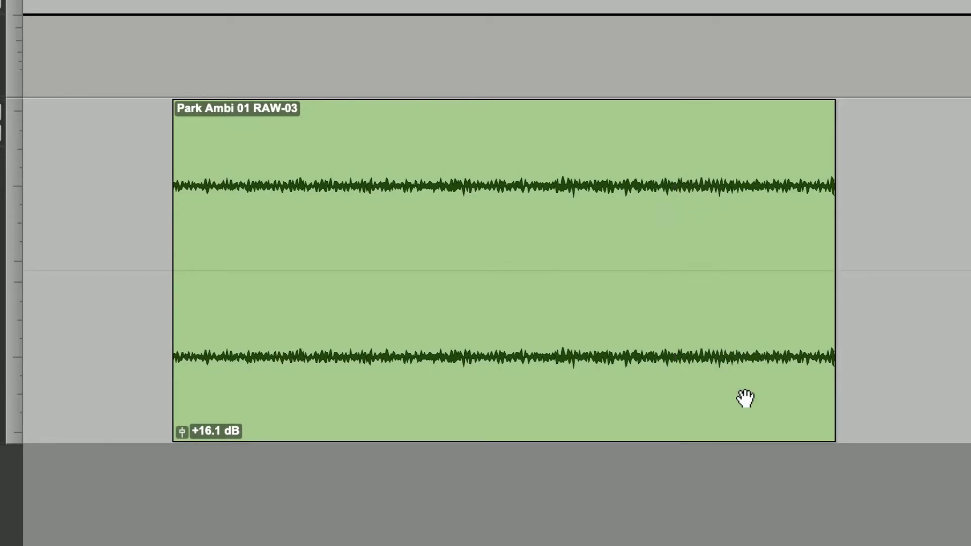
pyautogui.moveTo(182, 113); pyautogui.dragTo(384, 134)
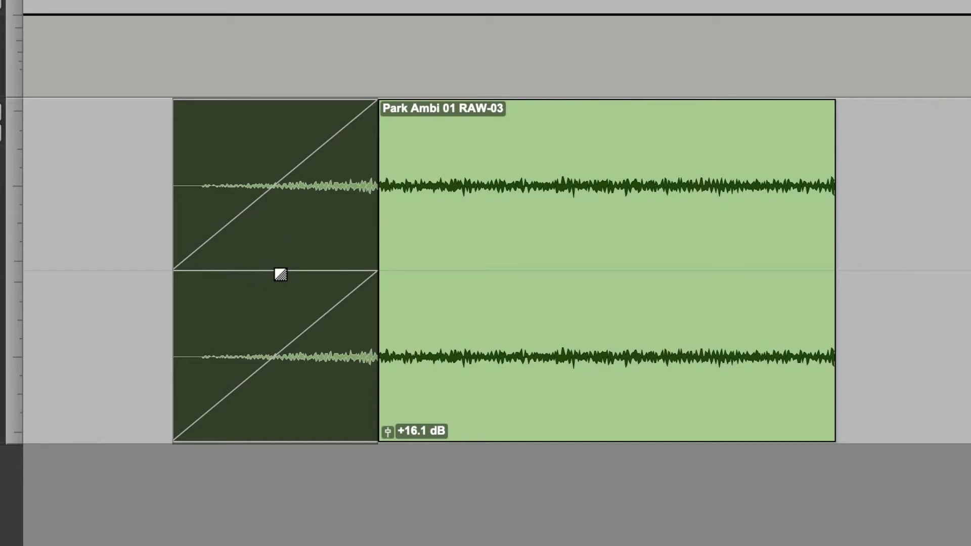
# Bend the fade-in curve between slow-rising and fast-rising shapes, leave it fast-rising, and play the clip's start
pyautogui.moveTo(281, 275)
pyautogui.mouseDown()
pyautogui.moveTo(349, 274)
pyautogui.moveTo(201, 274)
pyautogui.moveTo(234, 277)
pyautogui.mouseUp()
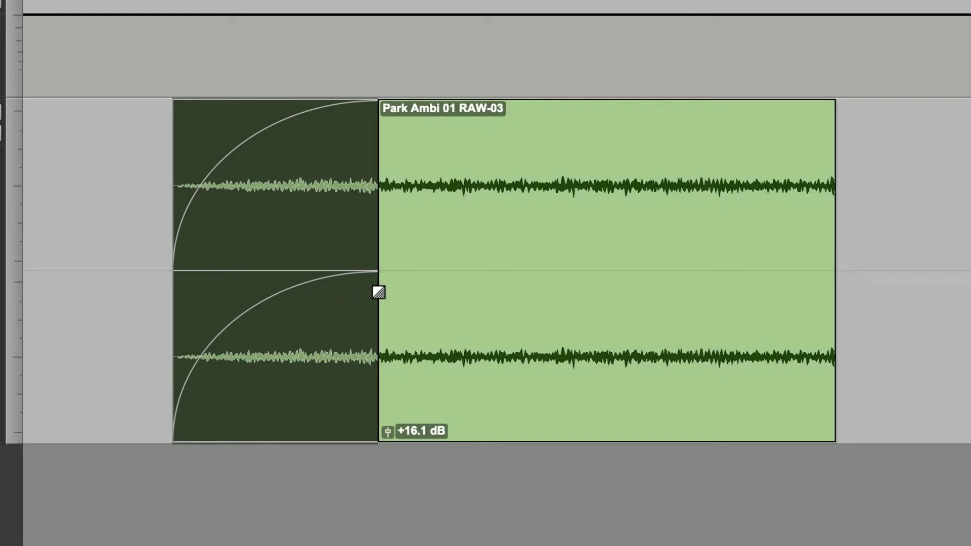
pyautogui.moveTo(287, 281); pyautogui.dragTo(374, 278)
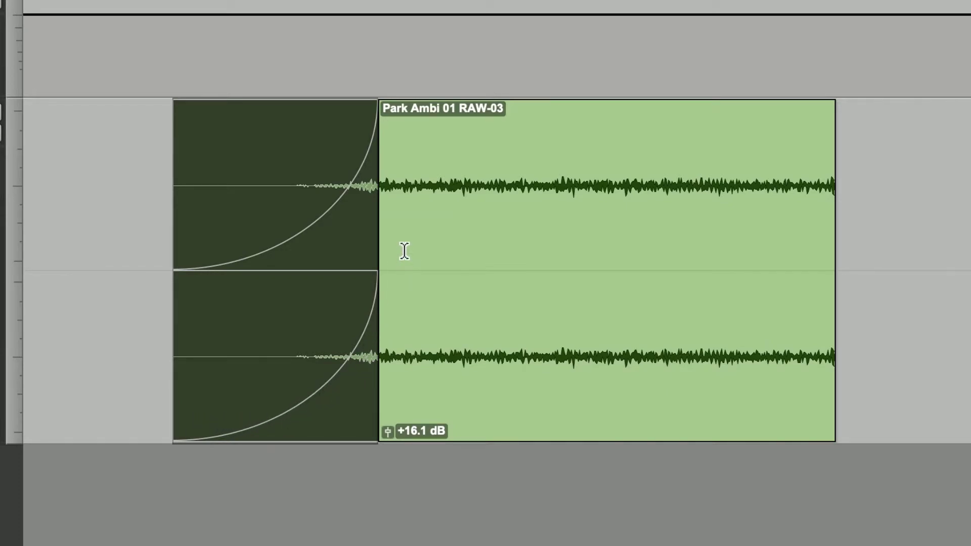
pyautogui.moveTo(301, 287); pyautogui.dragTo(201, 283)
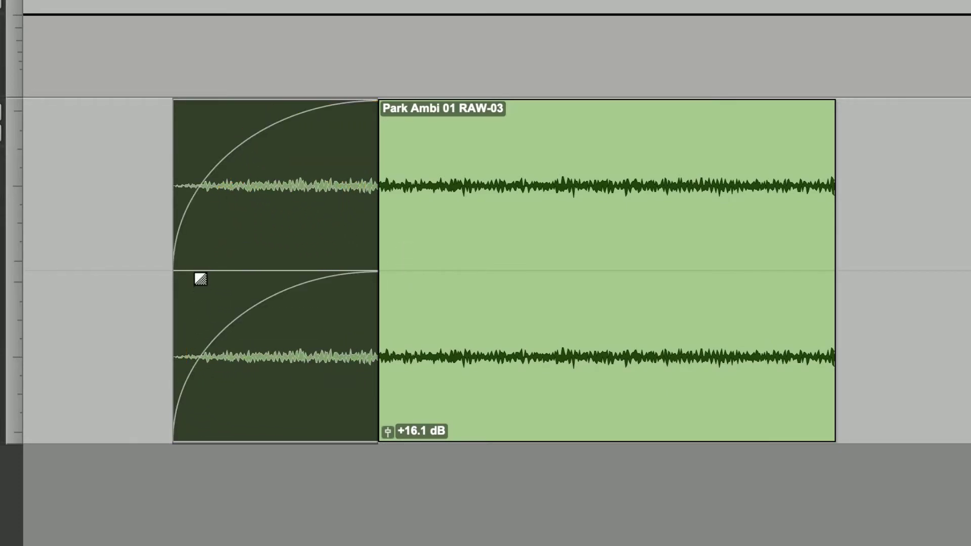
pyautogui.click(109, 133)
pyautogui.press('space')
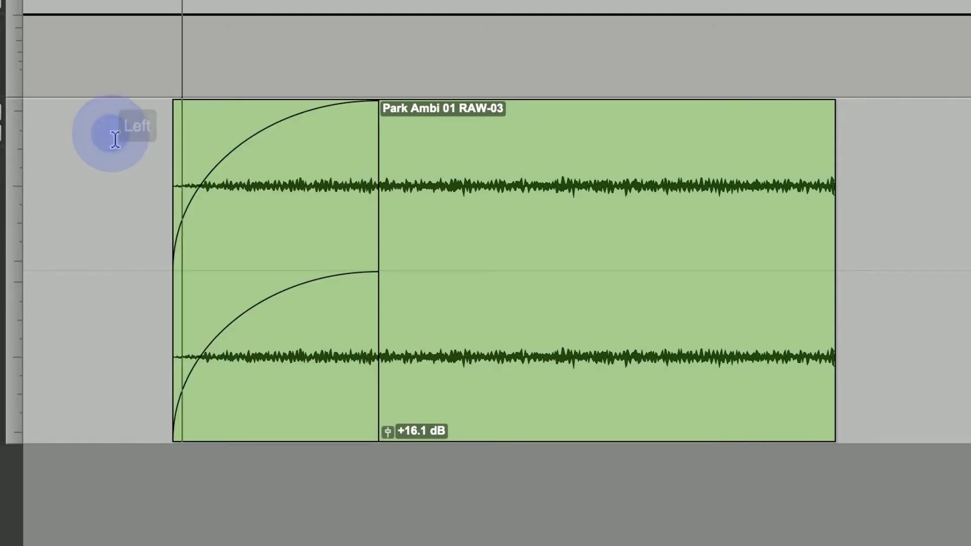
pyautogui.press('space')
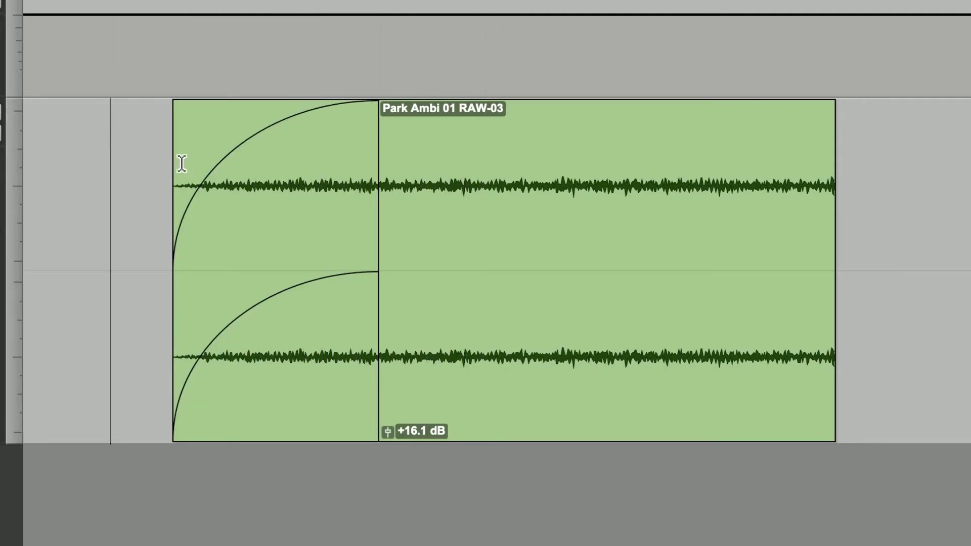
# Reshape the fade-in into a slow-starting curve that rises steeply at its end, and play it from before the clip
pyautogui.moveTo(303, 226); pyautogui.dragTo(402, 225)
pyautogui.click(145, 161)
pyautogui.press('space')
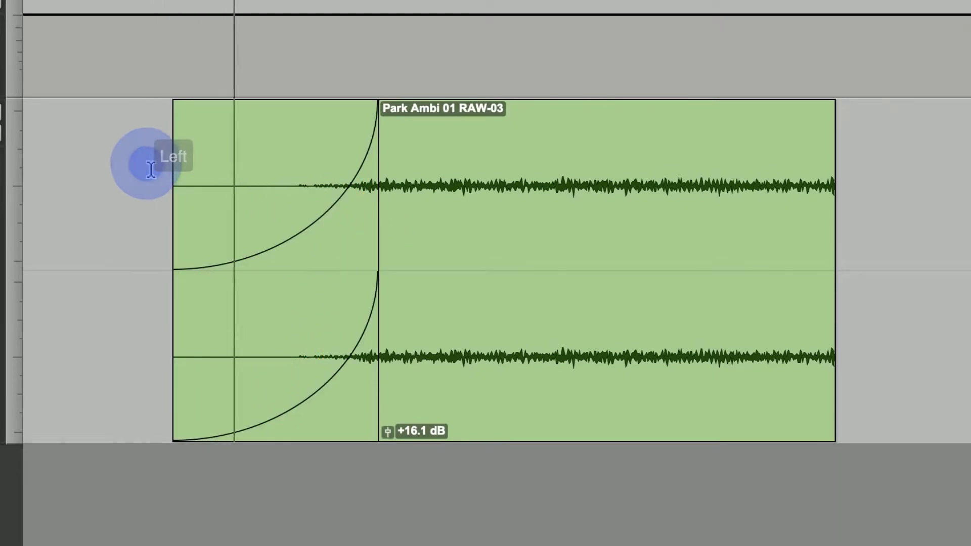
pyautogui.press('space')
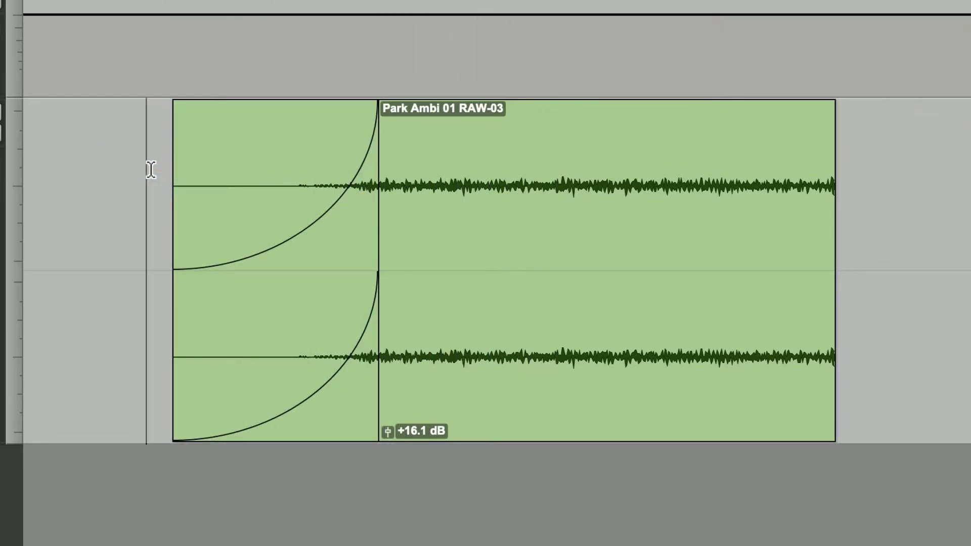
# Straighten the fade-in curve to linear and create a fade-out over about the last fifth of the clip
pyautogui.moveTo(334, 269); pyautogui.dragTo(289, 267)
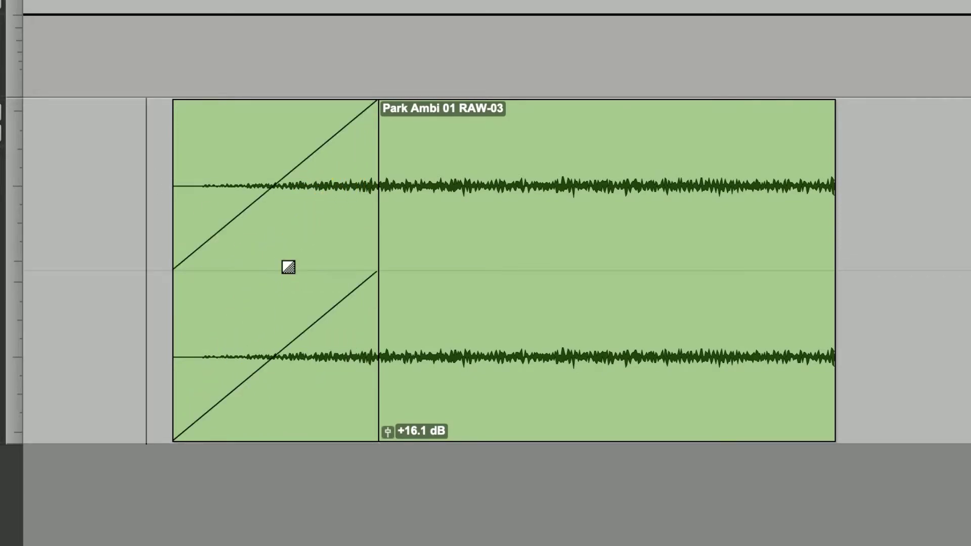
pyautogui.moveTo(829, 102); pyautogui.dragTo(691, 128)
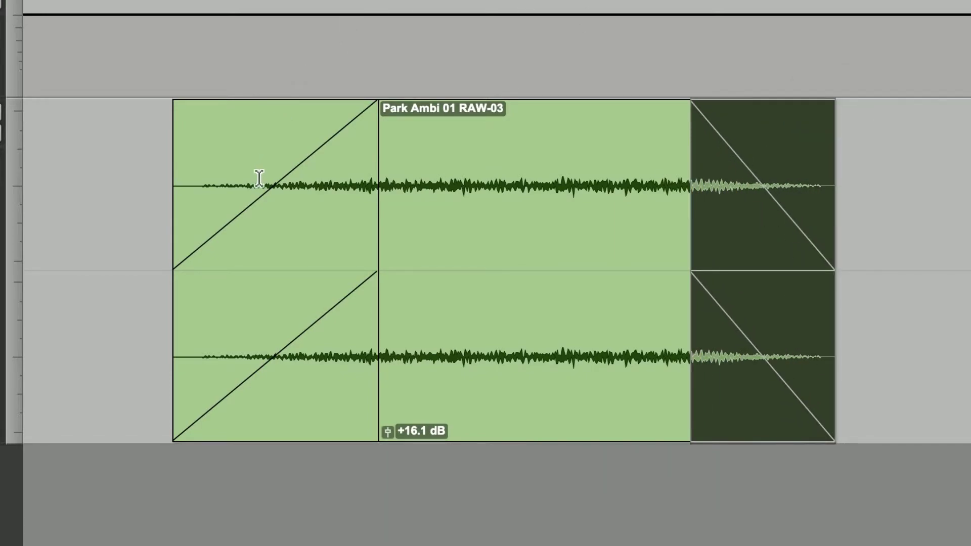
pyautogui.click(145, 138)
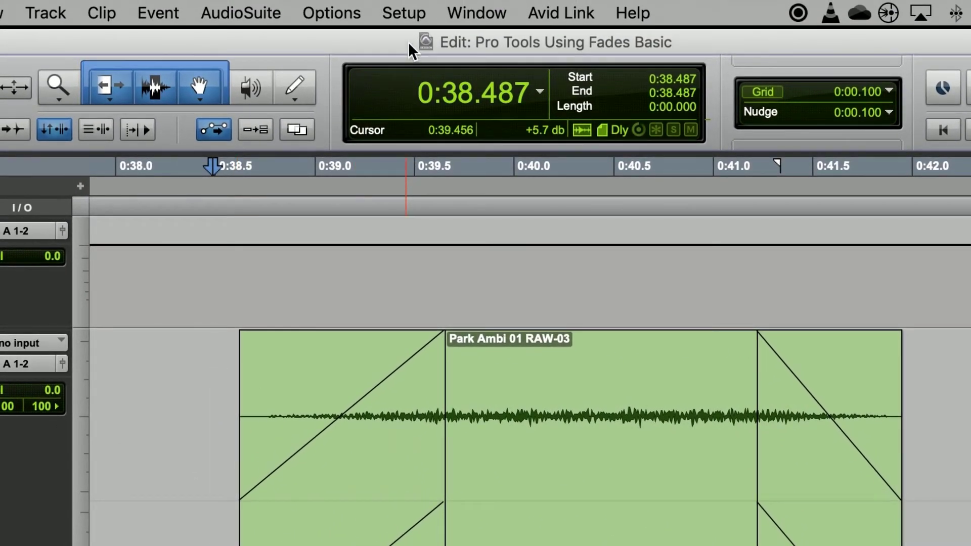
# Change the default Fade In curve in the Editing preferences to a fast-rising shape that levels off early, and save the preferences
pyautogui.click(403, 13)
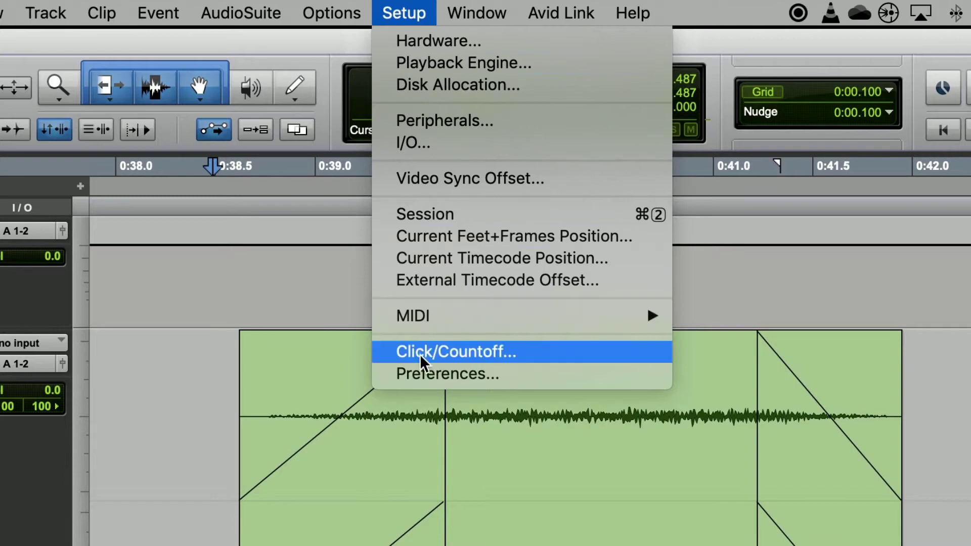
pyautogui.click(423, 372)
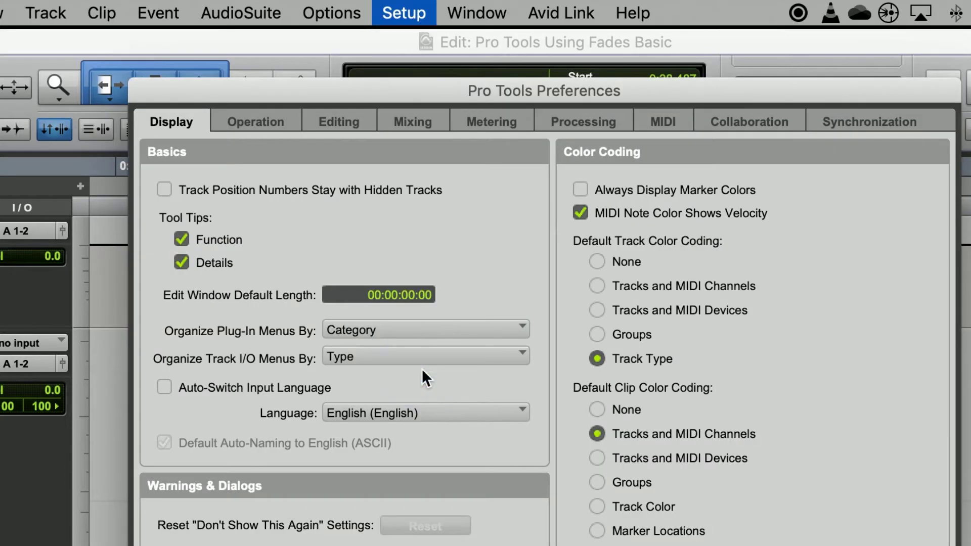
pyautogui.click(354, 122)
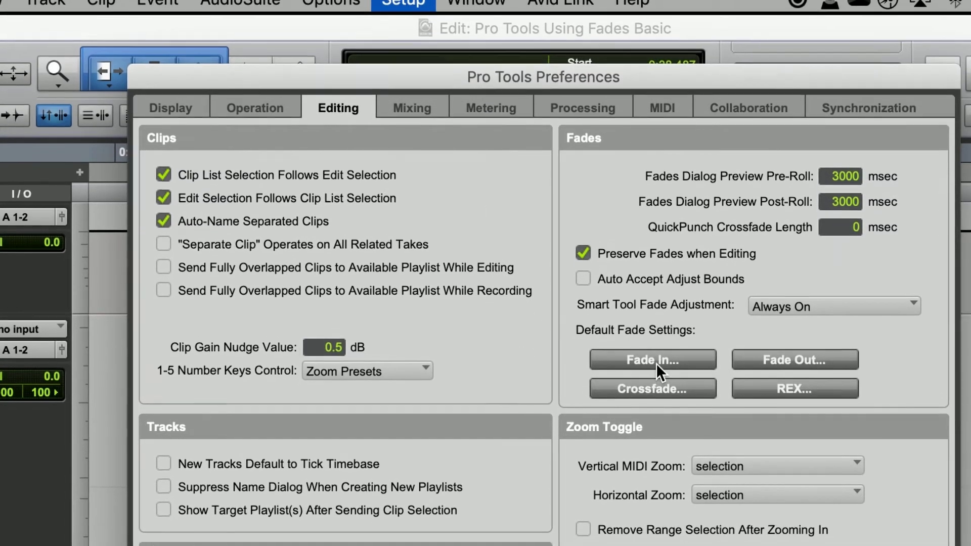
pyautogui.click(657, 377)
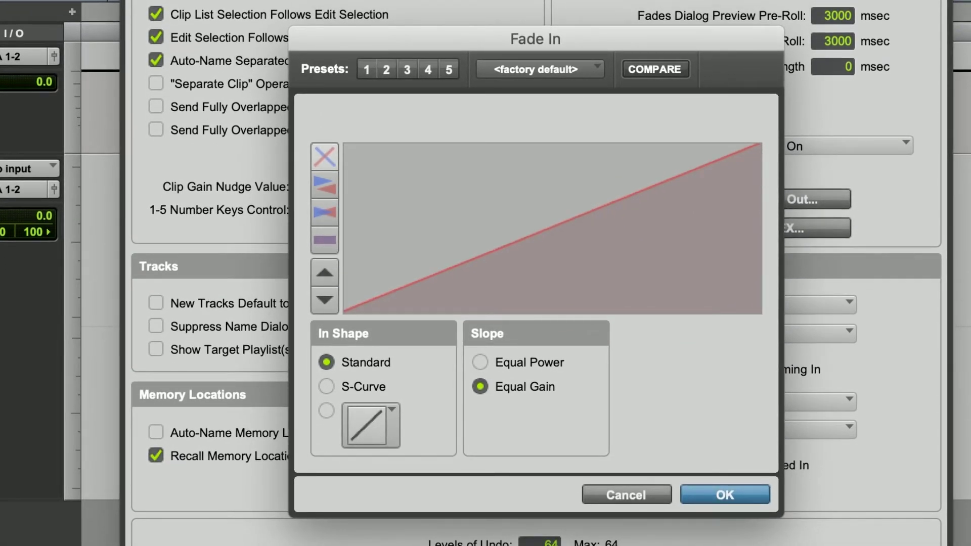
pyautogui.moveTo(520, 211)
pyautogui.mouseDown()
pyautogui.moveTo(455, 211)
pyautogui.moveTo(581, 211)
pyautogui.moveTo(520, 211)
pyautogui.mouseUp()
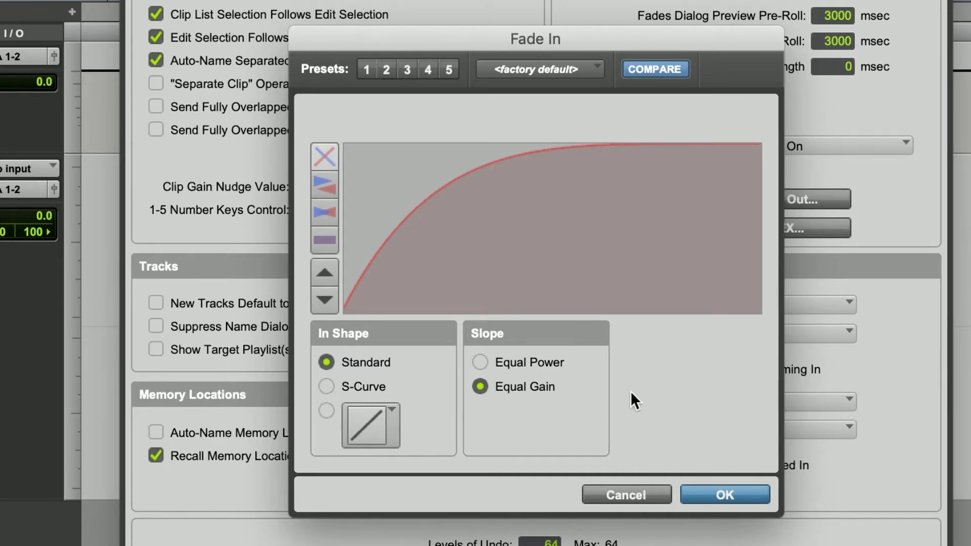
pyautogui.click(718, 493)
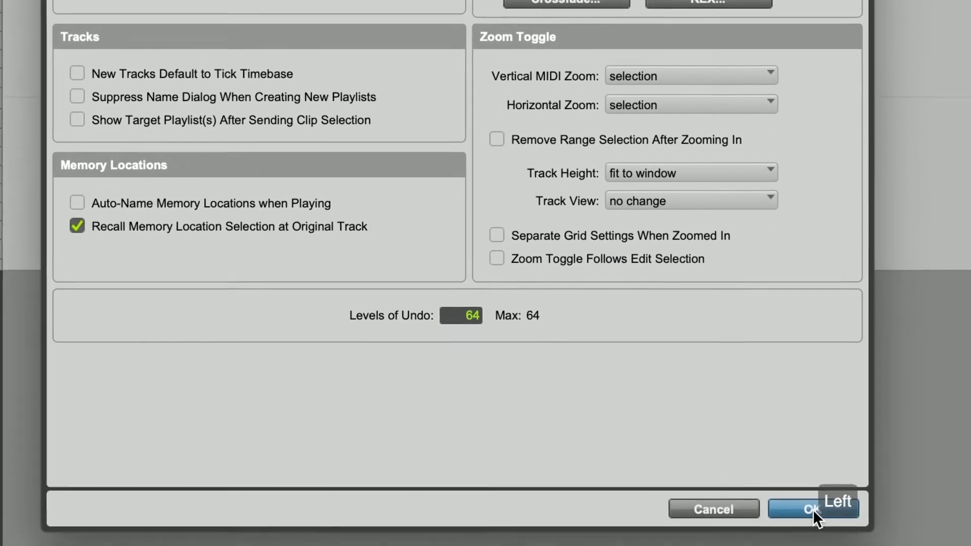
pyautogui.click(812, 509)
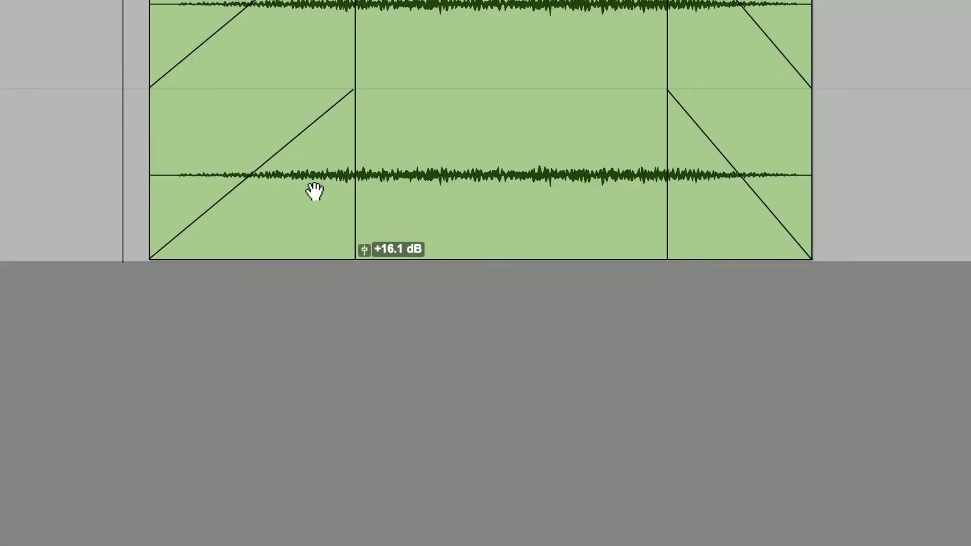
# Delete the linear fade-in and create a new default-shaped fade-in over about the first quarter of the clip
pyautogui.click(309, 205)
pyautogui.press('Delete')
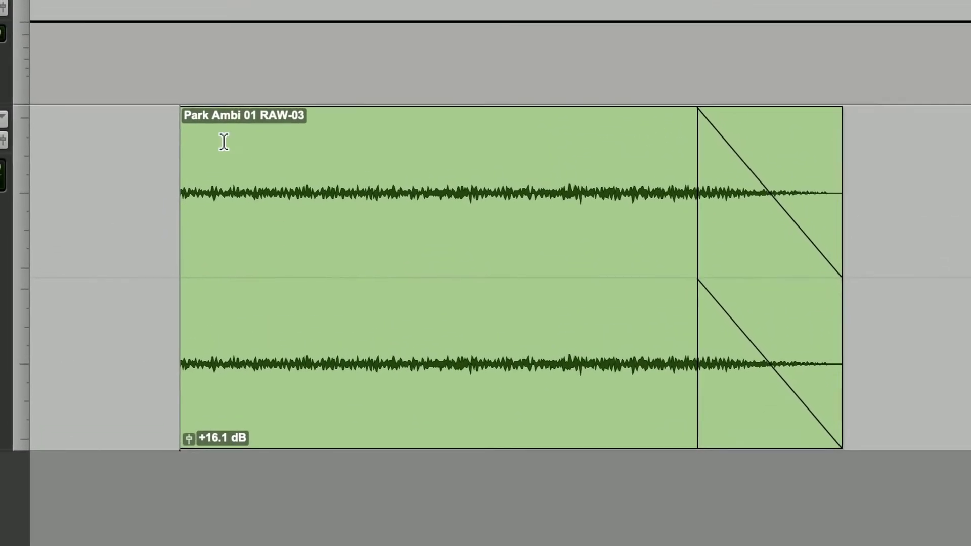
pyautogui.moveTo(195, 124); pyautogui.dragTo(366, 152)
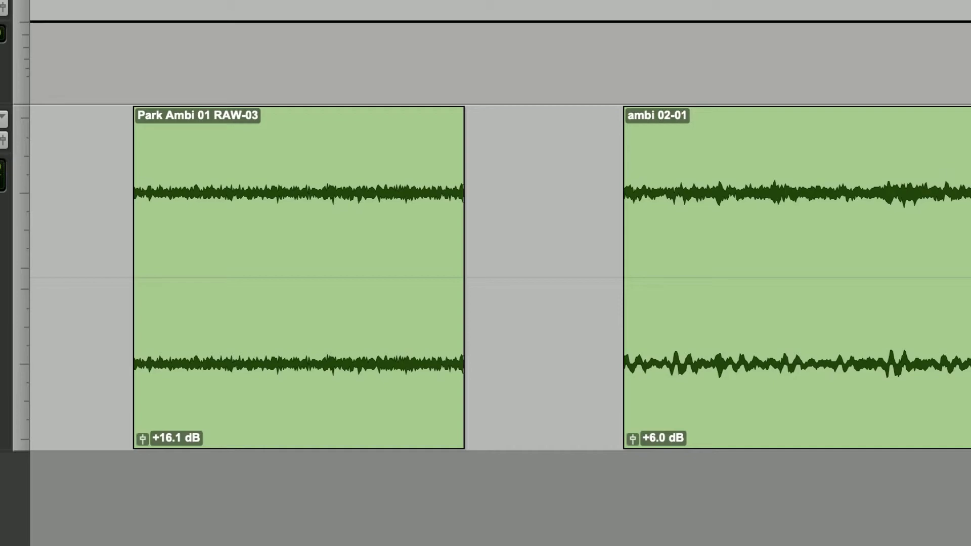
# Move the ambi 02-01 clip against the end of Park Ambi 01 RAW-03 and play across the join
pyautogui.moveTo(863, 392); pyautogui.dragTo(701, 386)
pyautogui.click(306, 171)
pyautogui.press('space')
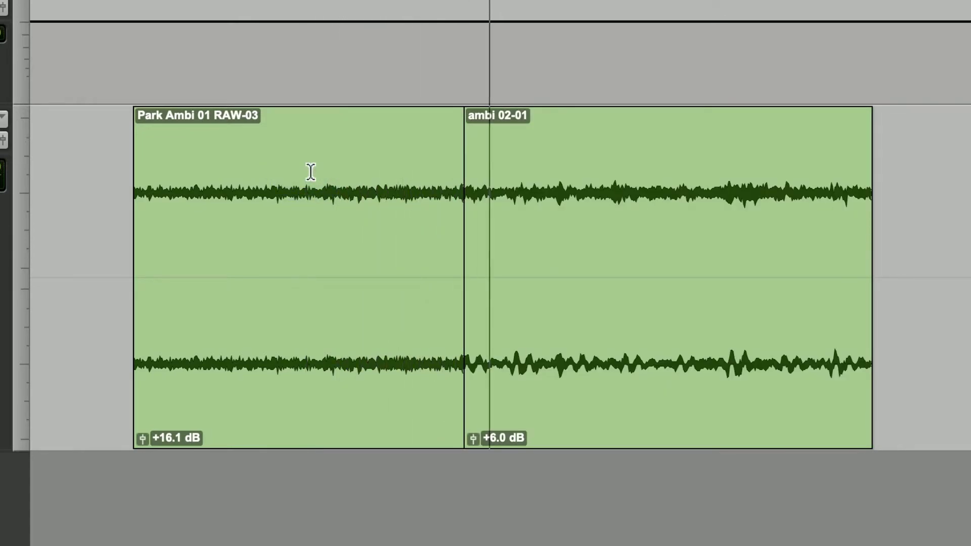
pyautogui.press('space')
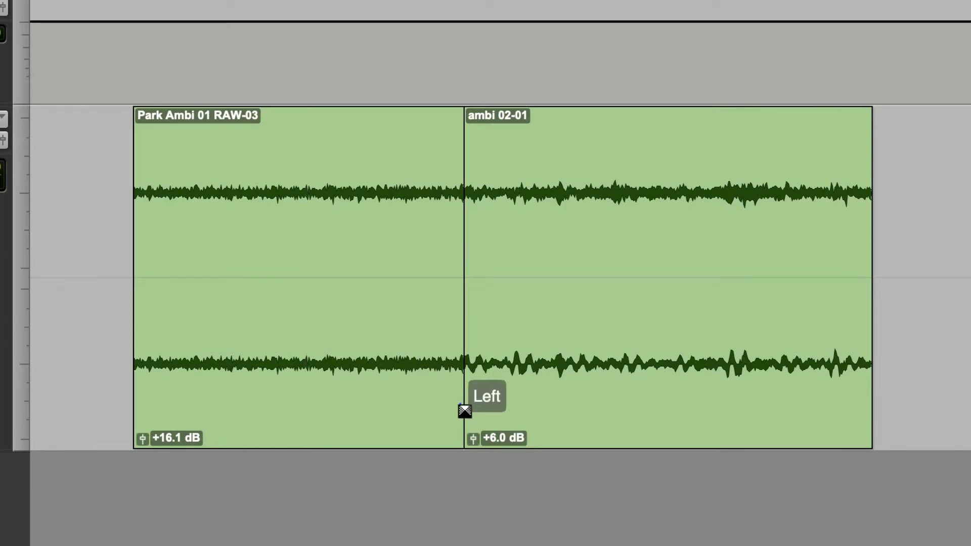
# Create a crossfade centred on the join, starting about three quarters into Park Ambi 01 RAW-03, and play through it from two starting points
pyautogui.moveTo(464, 411); pyautogui.dragTo(388, 401)
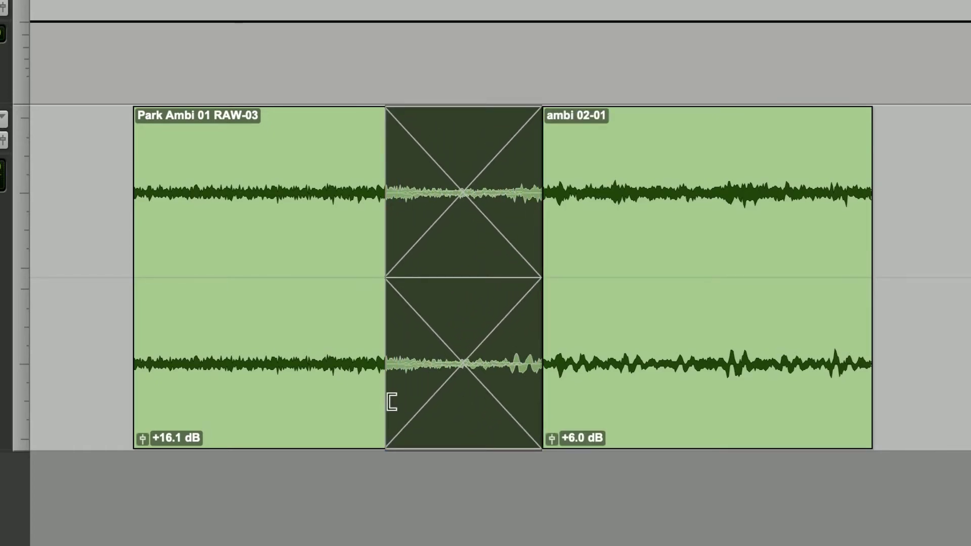
pyautogui.click(257, 144)
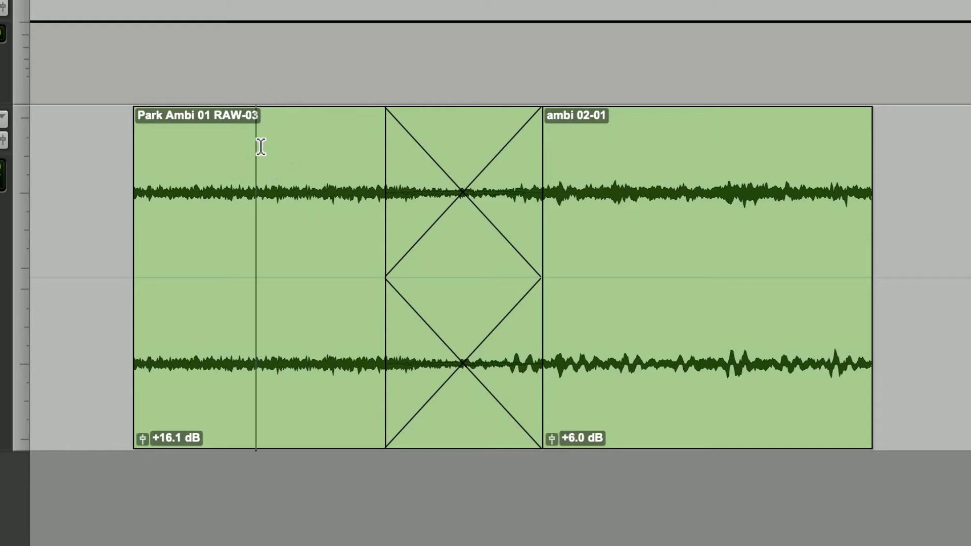
pyautogui.press('space')
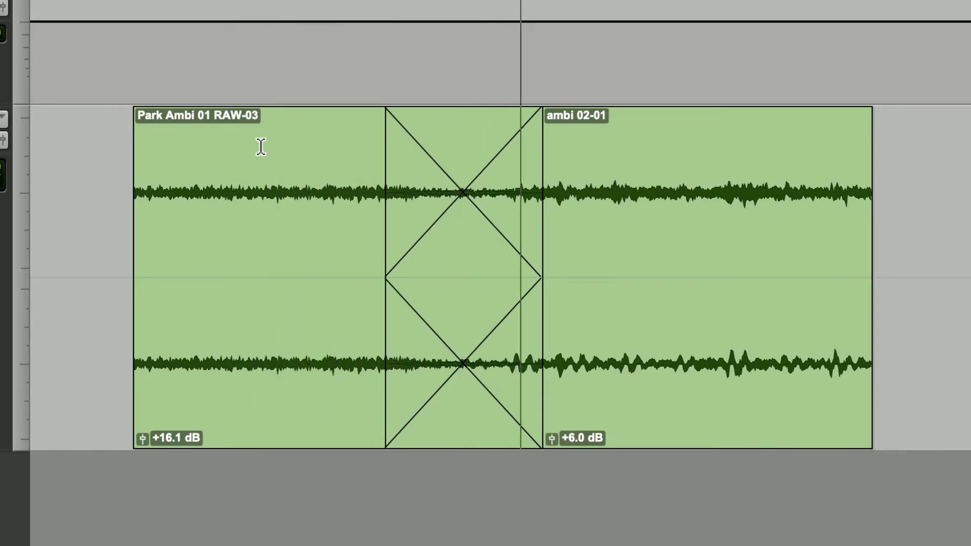
pyautogui.press('space')
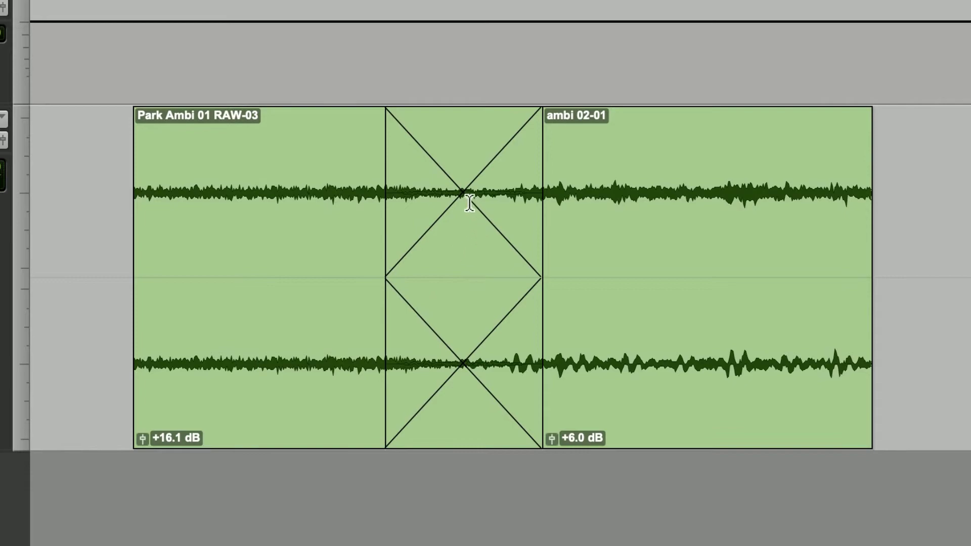
pyautogui.click(306, 173)
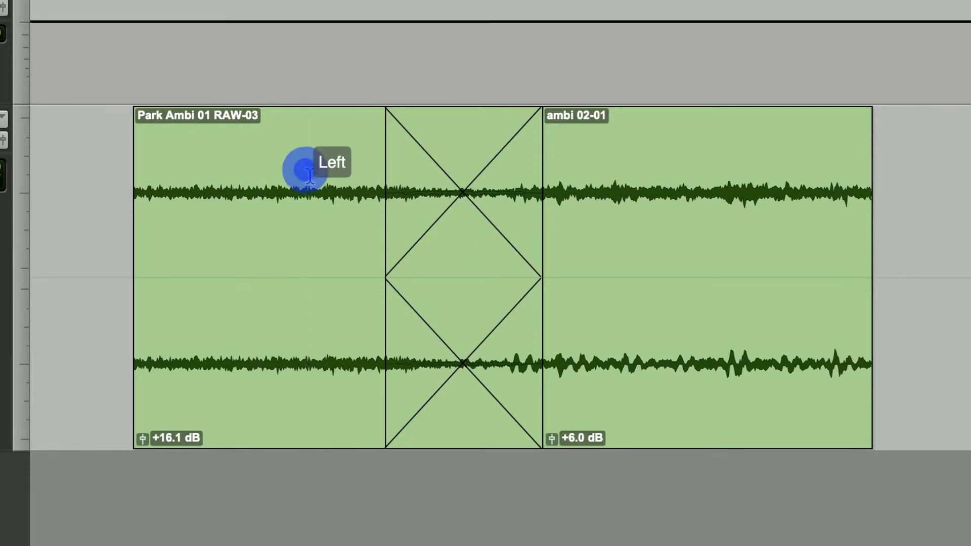
pyautogui.press('space')
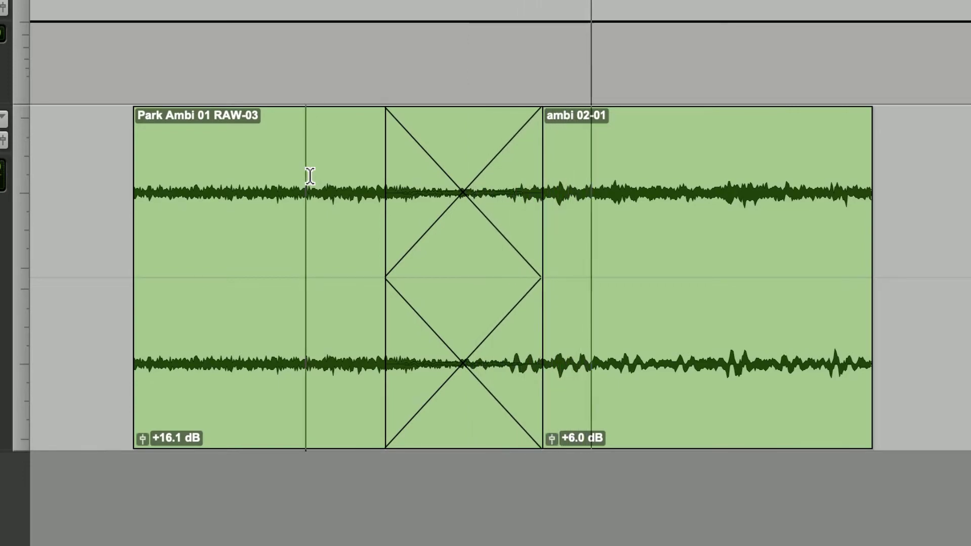
pyautogui.press('space')
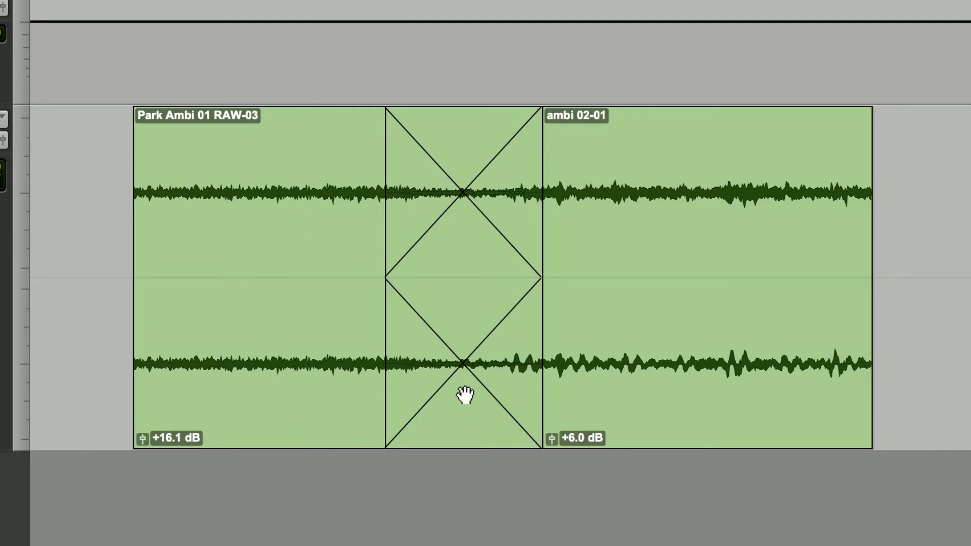
# Set the crossfade's Link Out / In option to Equal Power and play the transition from within the first clip
pyautogui.click(472, 422)
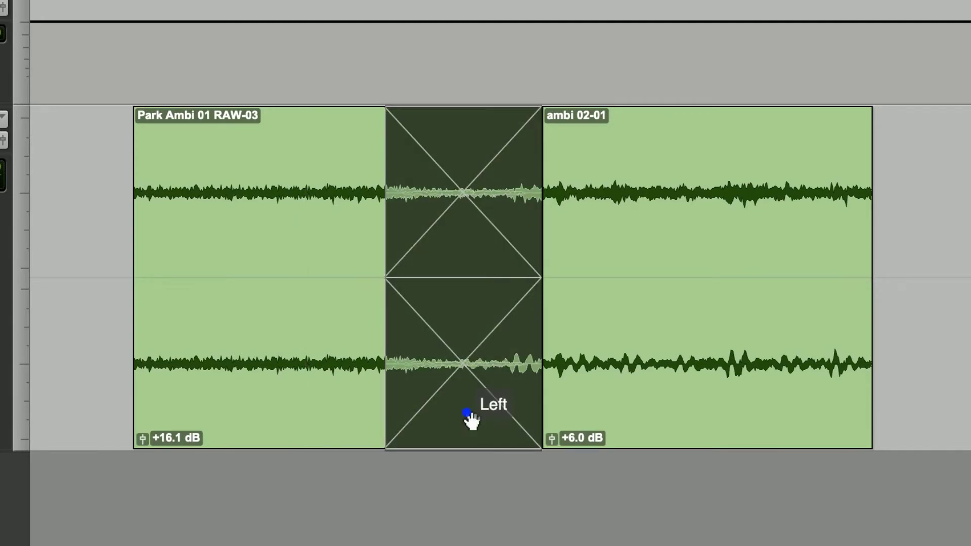
pyautogui.doubleClick(469, 415)
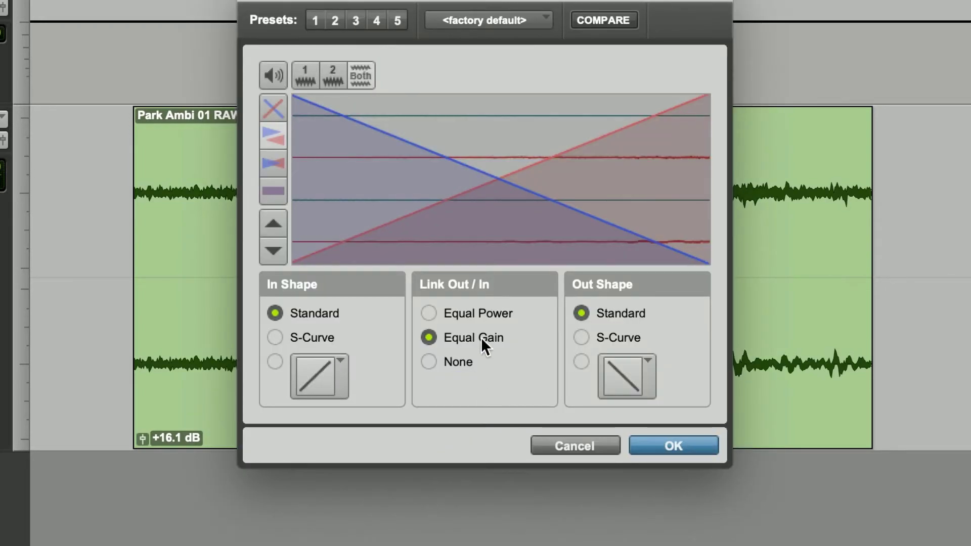
pyautogui.click(441, 315)
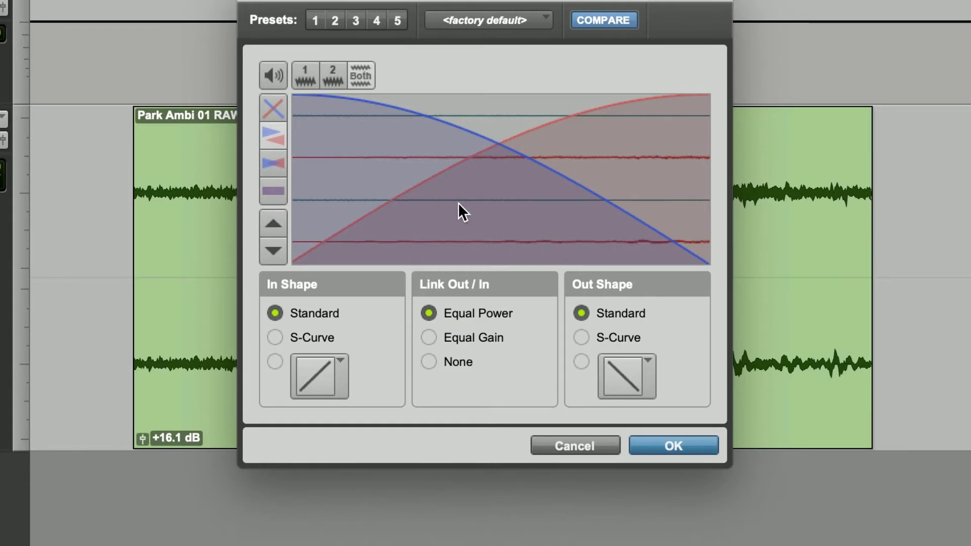
pyautogui.click(694, 445)
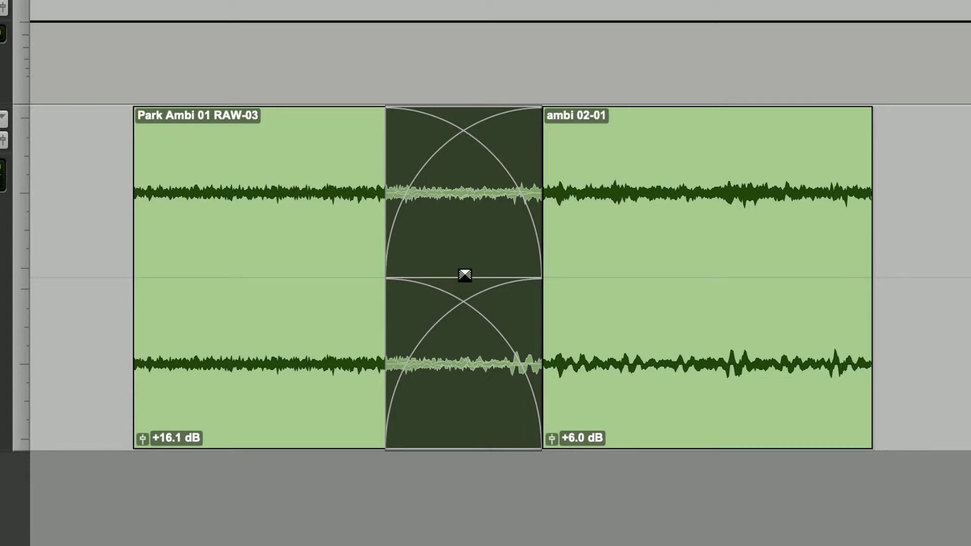
pyautogui.click(225, 152)
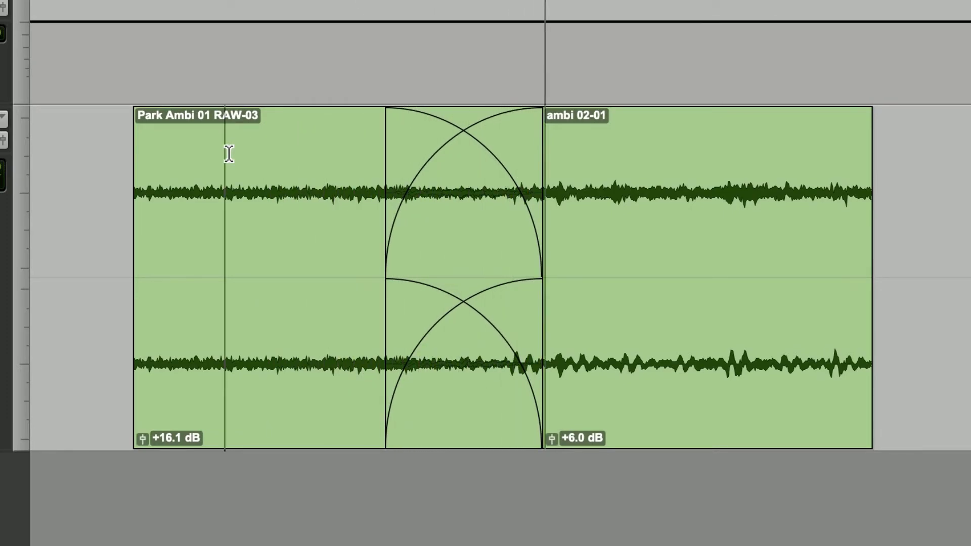
# Stop playback and add a fade-in to the start of Park Ambi 01 RAW-03 and a fade-out to the end of ambi 02-01
pyautogui.press('space')
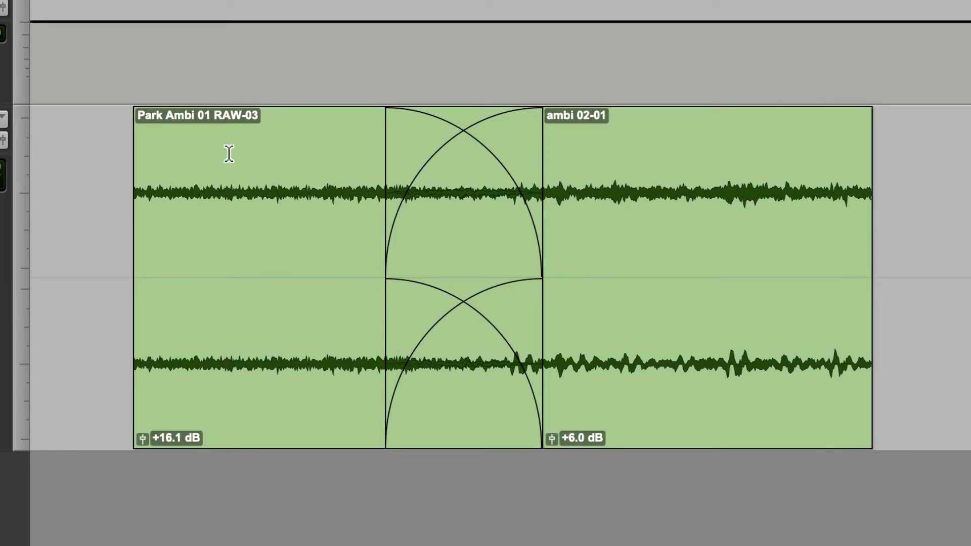
pyautogui.moveTo(136, 109); pyautogui.dragTo(242, 134)
pyautogui.moveTo(868, 118); pyautogui.dragTo(748, 117)
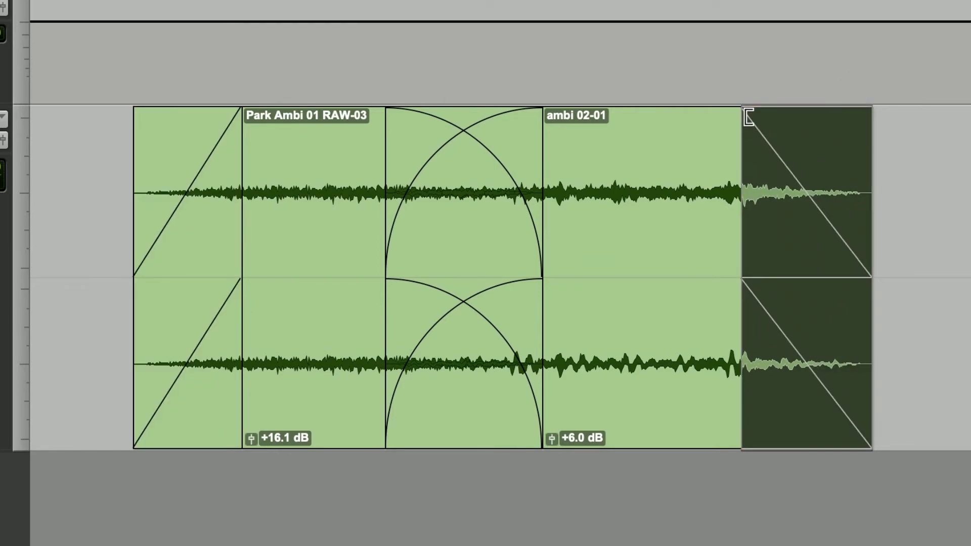
# Open and cancel the settings of the ambi 02-01 fade-out, and adjust its curve directly on the clip
pyautogui.doubleClick(801, 411)
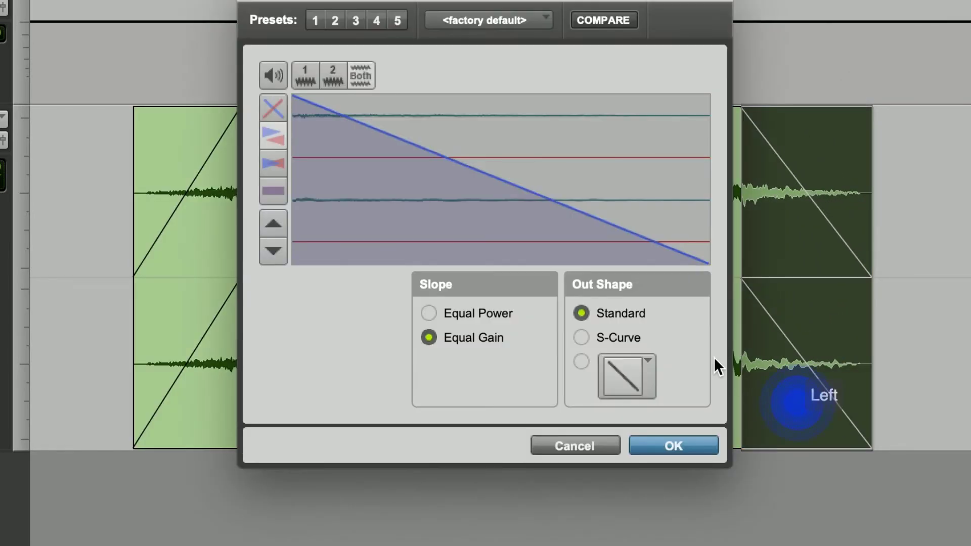
pyautogui.moveTo(466, 218); pyautogui.dragTo(419, 225)
pyautogui.click(572, 438)
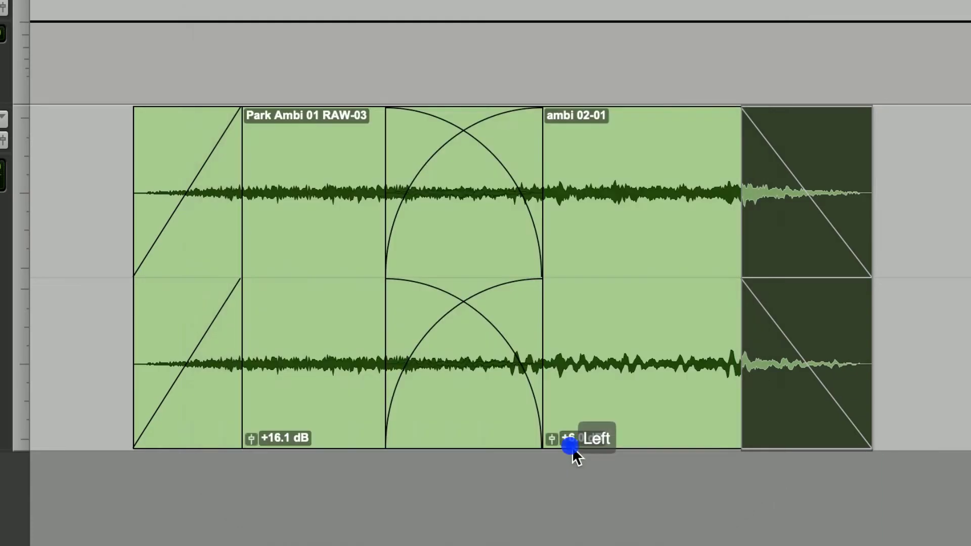
pyautogui.click(897, 255)
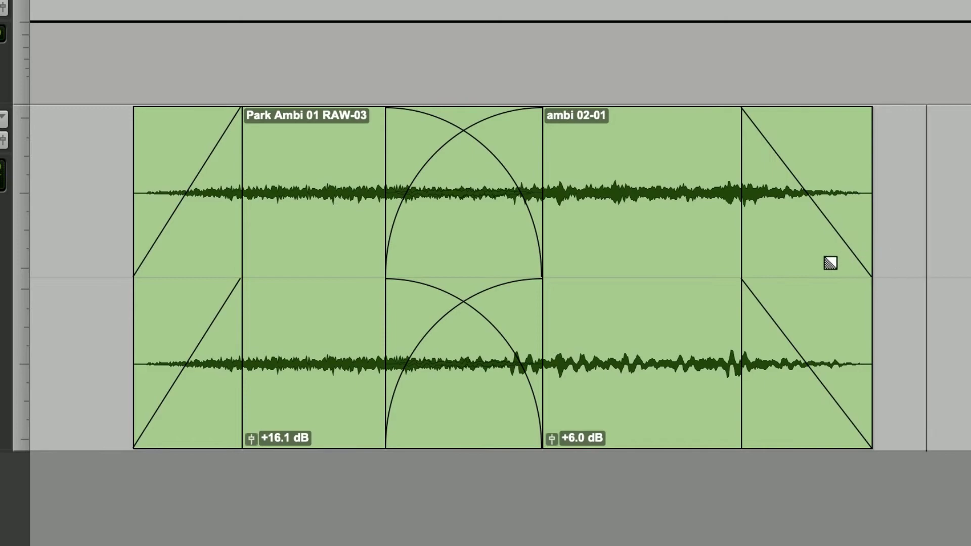
pyautogui.moveTo(802, 280); pyautogui.dragTo(776, 283)
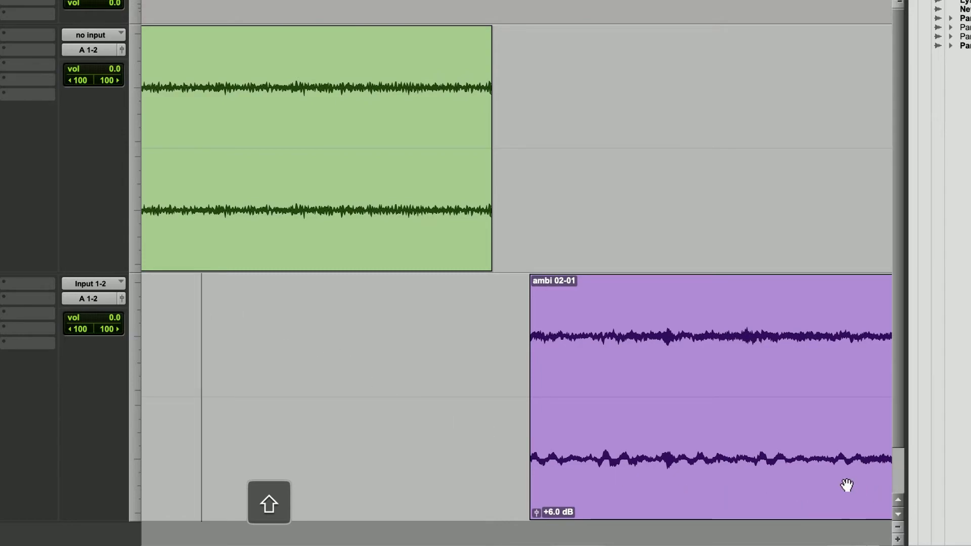
# Move the ambi 02-01 clip earlier on the lower track so that it overlaps the end of the green clip above
pyautogui.keyDown('shift'); pyautogui.click(831, 480); pyautogui.keyUp('shift')
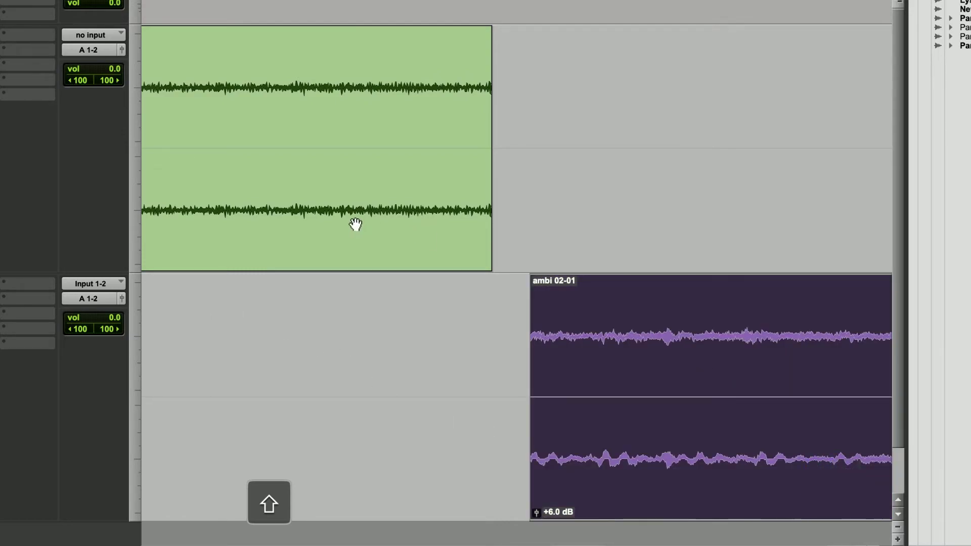
pyautogui.click(254, 213)
pyautogui.moveTo(723, 493); pyautogui.dragTo(499, 488)
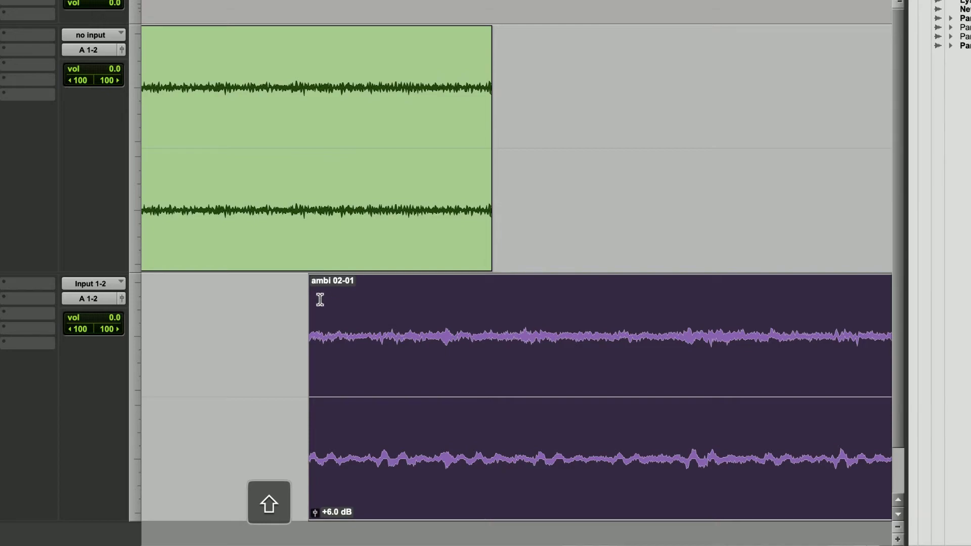
# Select the overlap across both tracks and create a fade-out on the upper clip together with a fade-in on ambi 02-01
pyautogui.moveTo(309, 300); pyautogui.dragTo(498, 307)
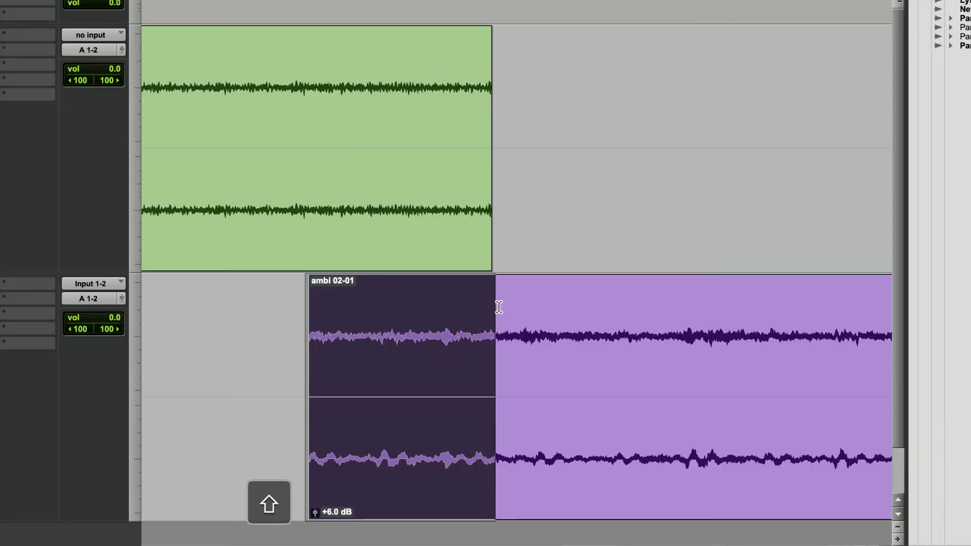
pyautogui.keyDown('shift'); pyautogui.click(499, 274); pyautogui.keyUp('shift')
pyautogui.moveTo(499, 261); pyautogui.dragTo(504, 223)
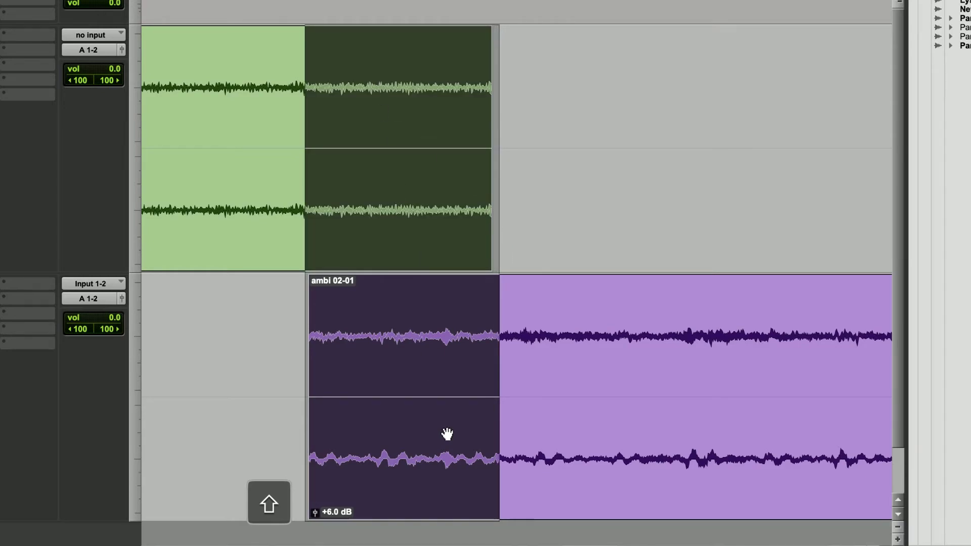
pyautogui.hotkey('shift', 'f')
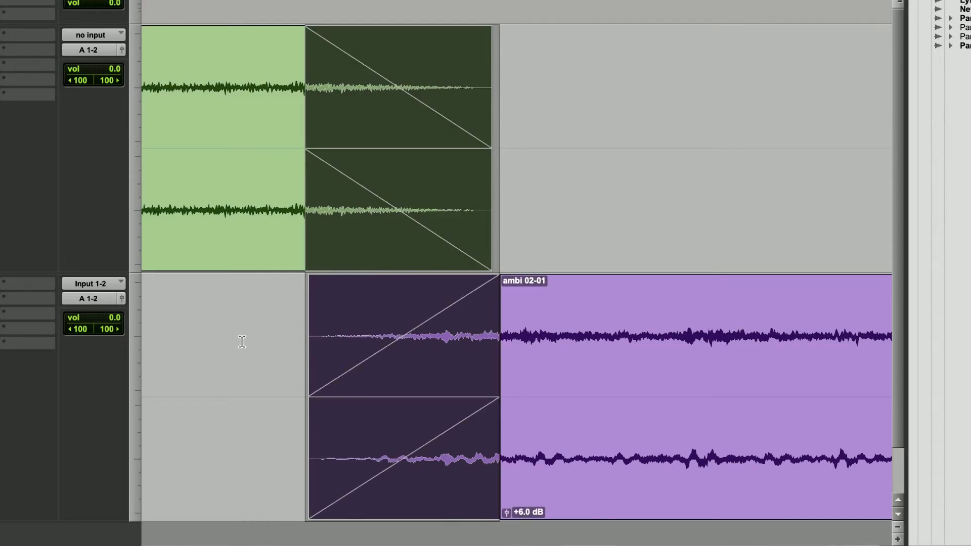
# Play through the overlapping linear fades, starting before the ambi 02-01 clip
pyautogui.click(182, 307)
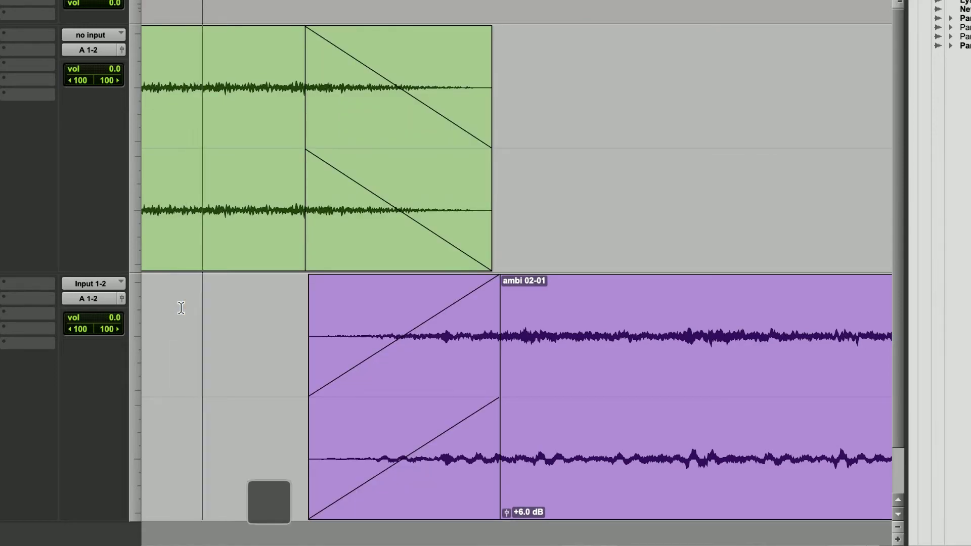
pyautogui.press('space')
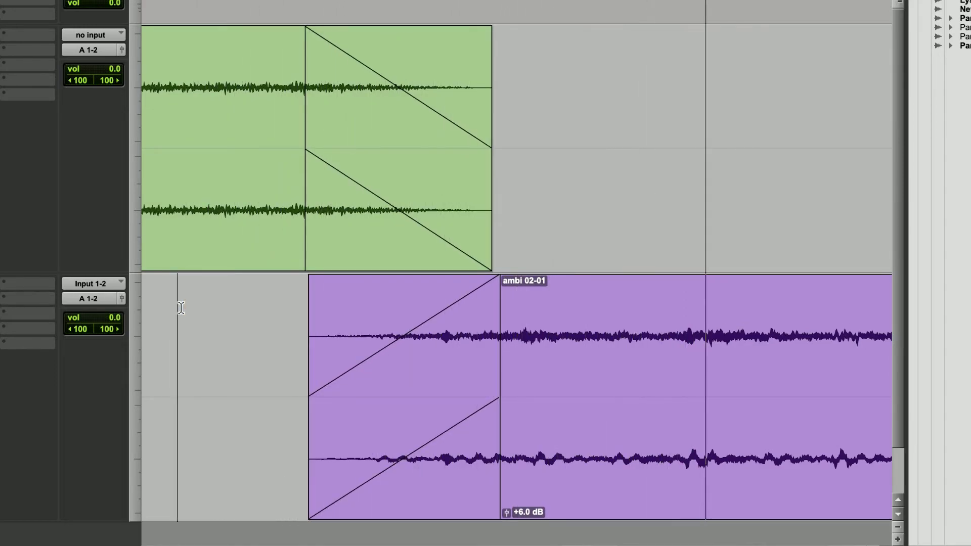
pyautogui.press('space')
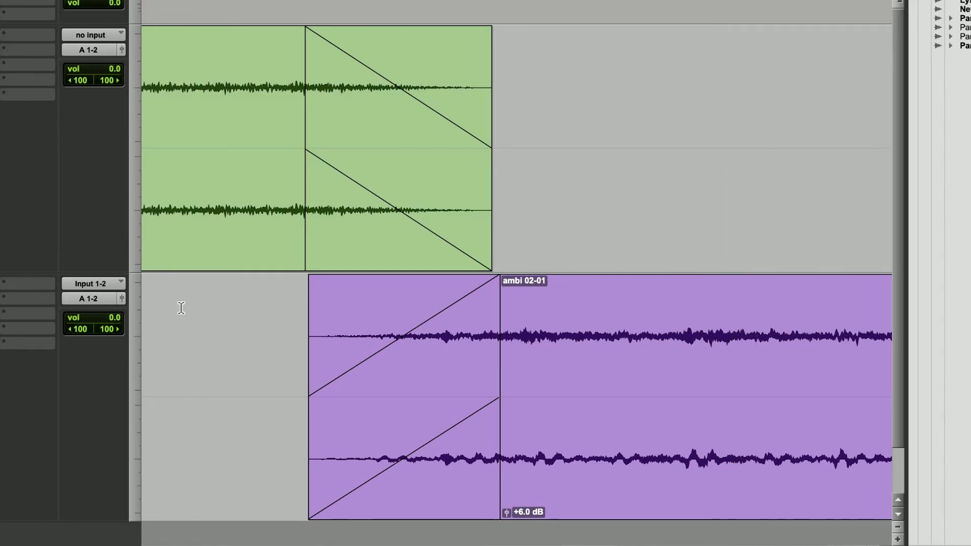
# Reshape the upper clip's fade-out and the ambi 02-01 fade-in into outward-bulging curves and play through the transition
pyautogui.moveTo(384, 159); pyautogui.dragTo(422, 225)
pyautogui.moveTo(418, 379); pyautogui.dragTo(336, 373)
pyautogui.click(171, 303)
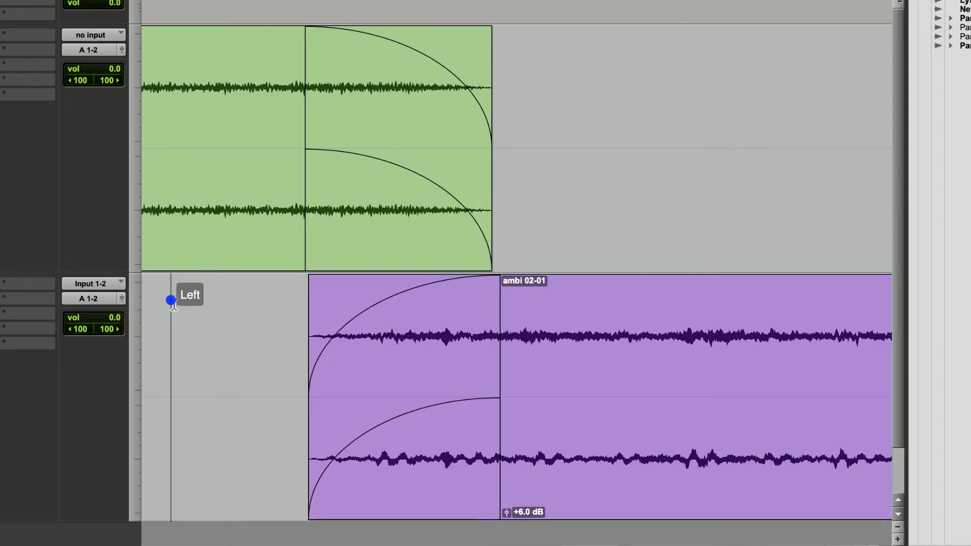
pyautogui.press('space')
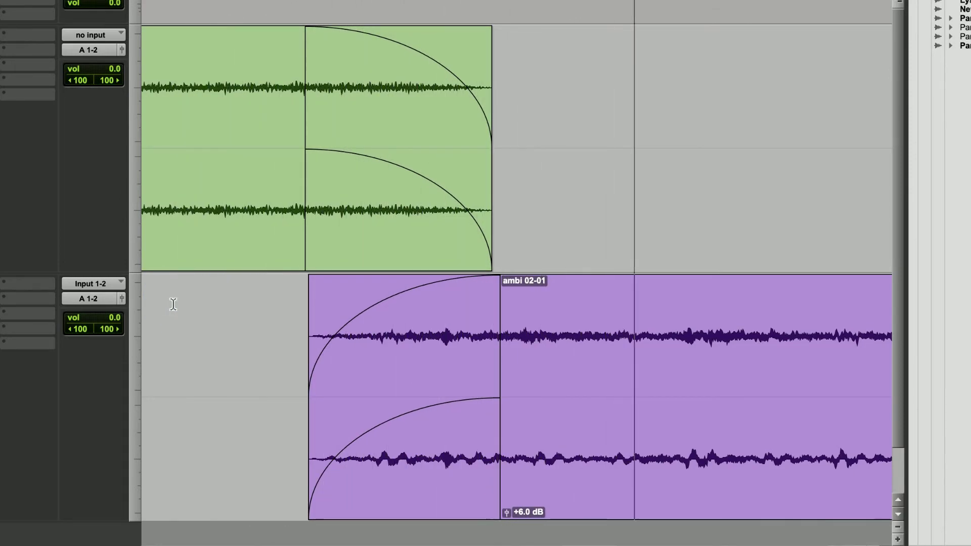
pyautogui.press('space')
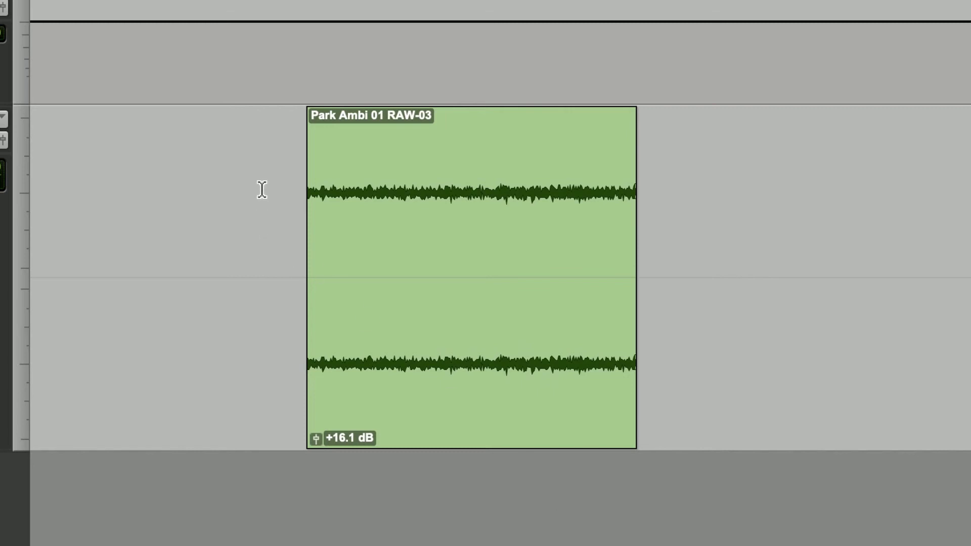
# Create a linear fade-in over a little under half of Park Ambi 01 RAW-03 and play into it from before the clip
pyautogui.moveTo(314, 114); pyautogui.dragTo(456, 142)
pyautogui.click(257, 138)
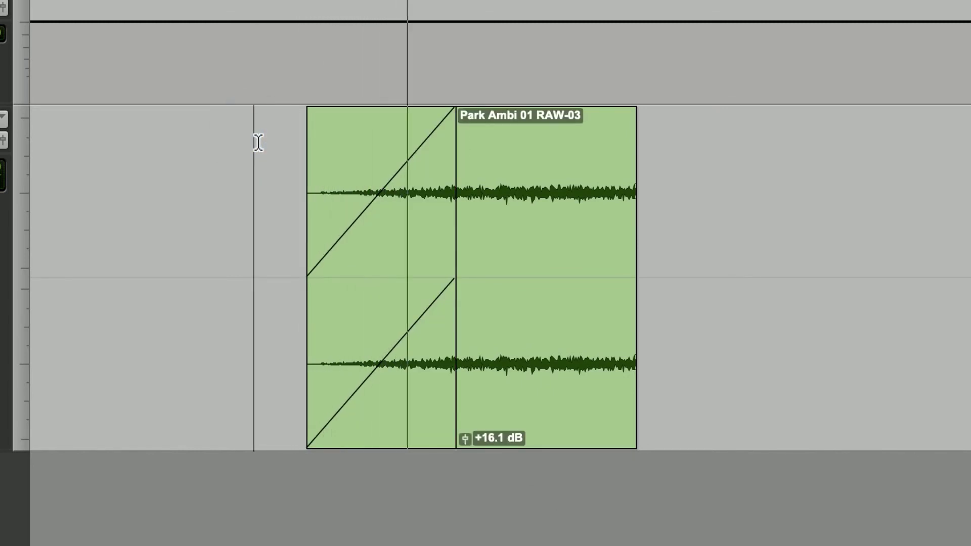
pyautogui.press('space')
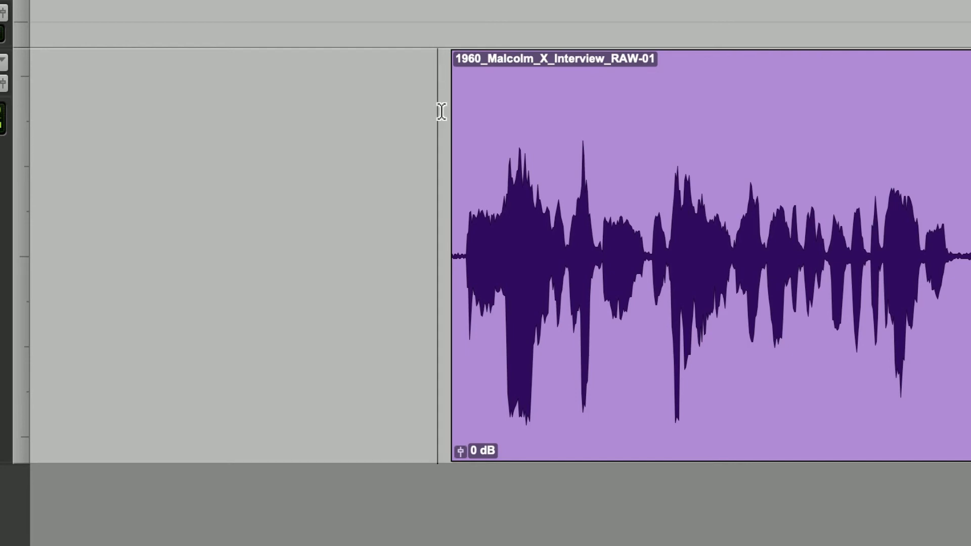
# Compare the opening of 1960_Malcolm_X_Interview_RAW-01 by playing it before and after undoing the last edit to its start
pyautogui.press('space')
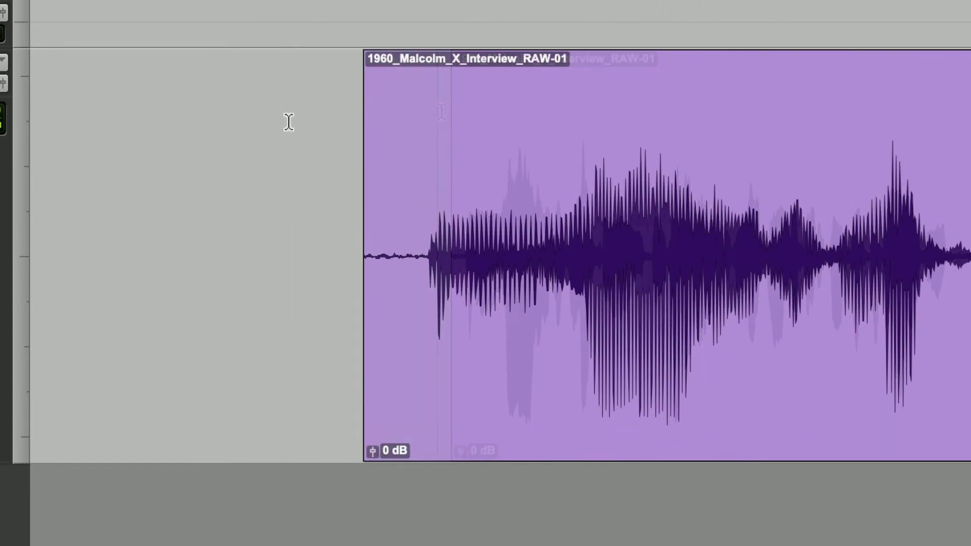
pyautogui.press('space')
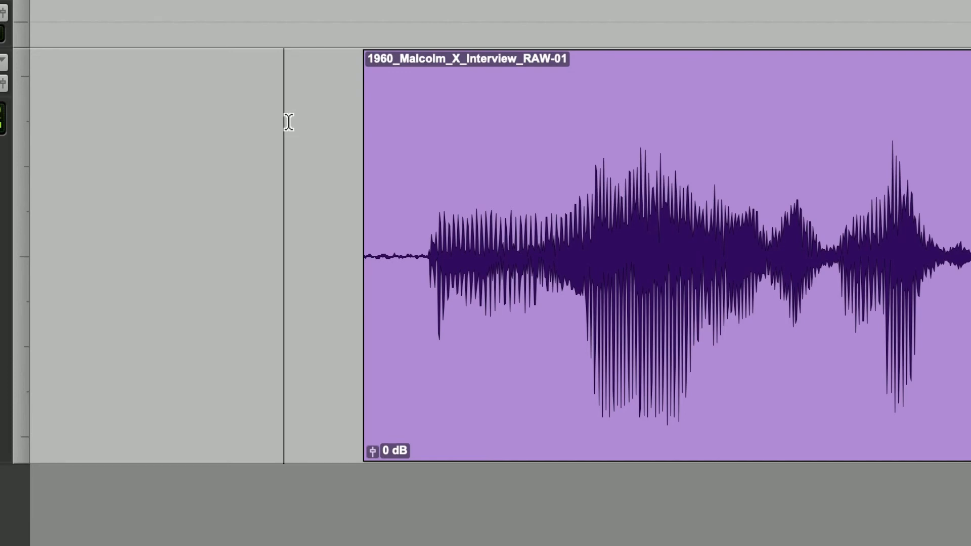
pyautogui.press('super+z')
pyautogui.click(362, 126)
pyautogui.press('space')
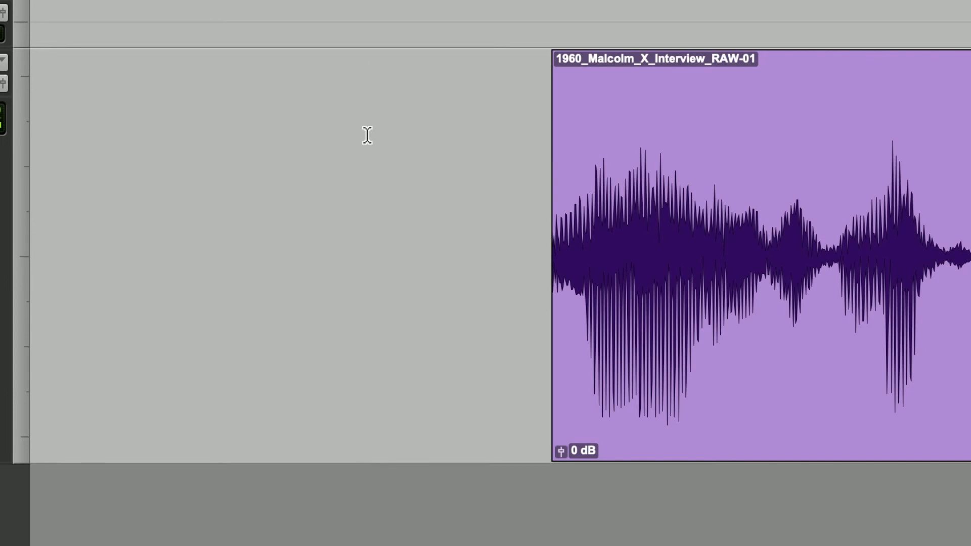
# Add a linear fade-in over the interview clip's opening burst of speech and place the playback start before the clip
pyautogui.moveTo(558, 57); pyautogui.dragTo(655, 76)
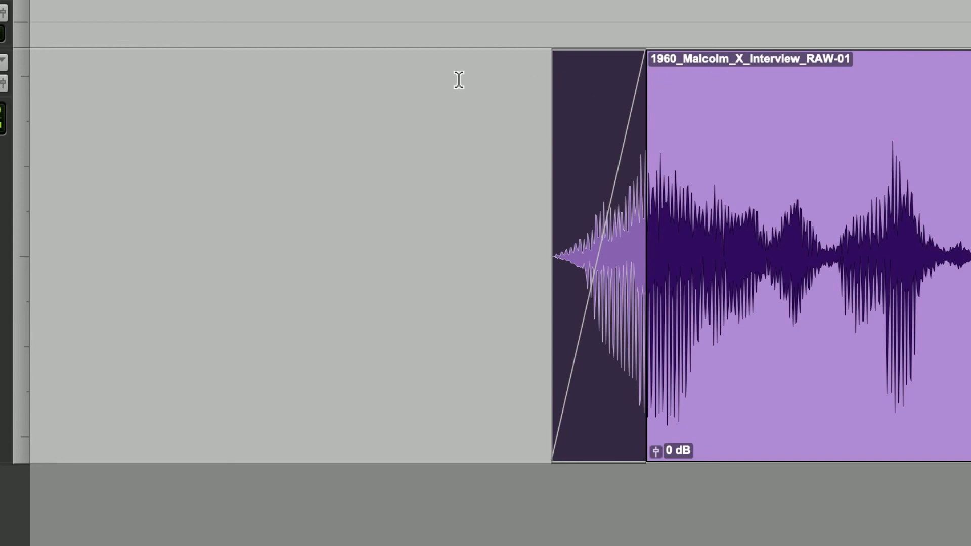
pyautogui.click(305, 95)
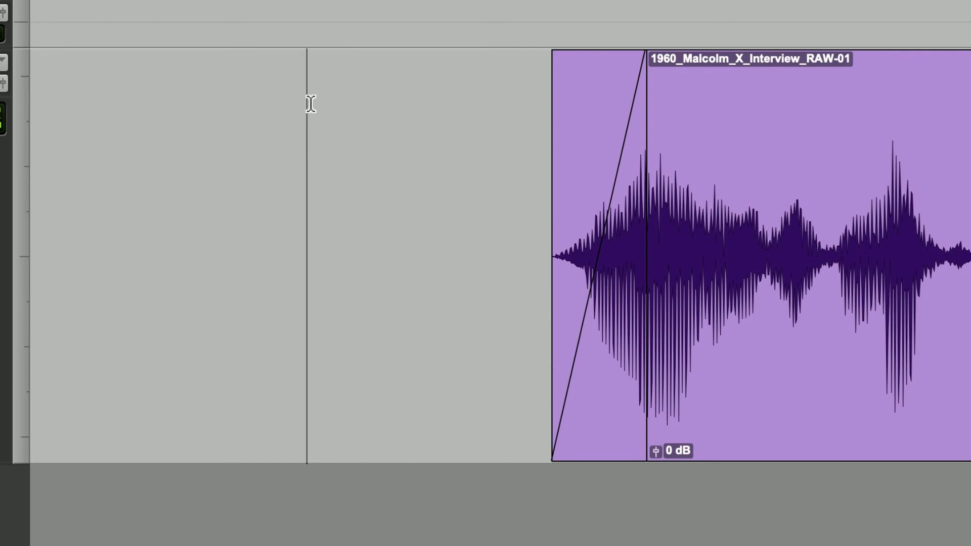
pyautogui.press('r')
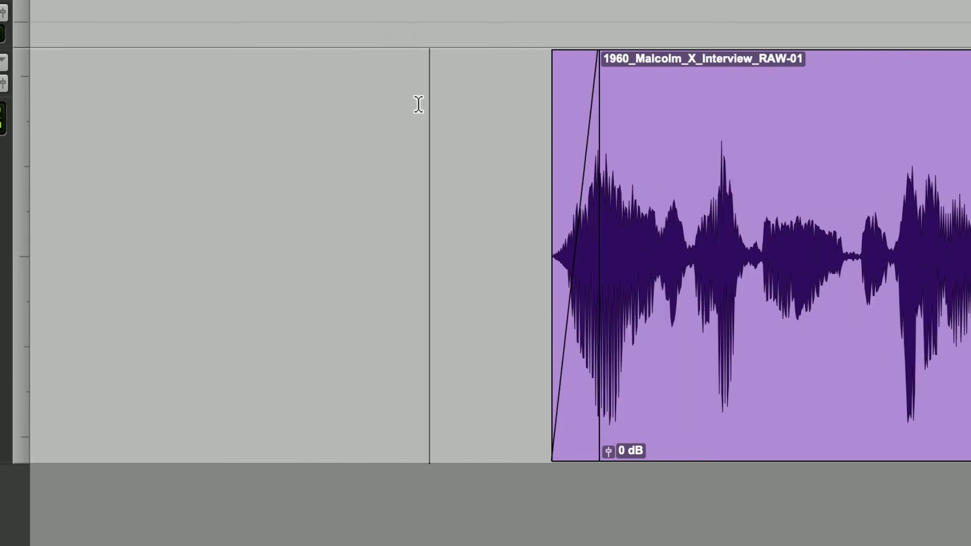
# Try lengthening the interview clip's fade-in to about five times its length, play through it, and undo the change
pyautogui.moveTo(599, 87); pyautogui.dragTo(807, 93)
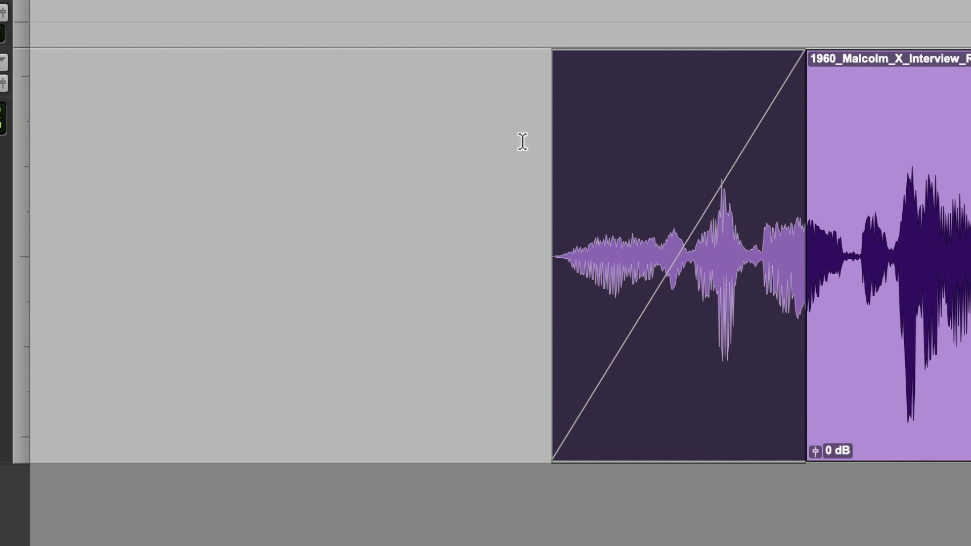
pyautogui.click(520, 116)
pyautogui.press('space')
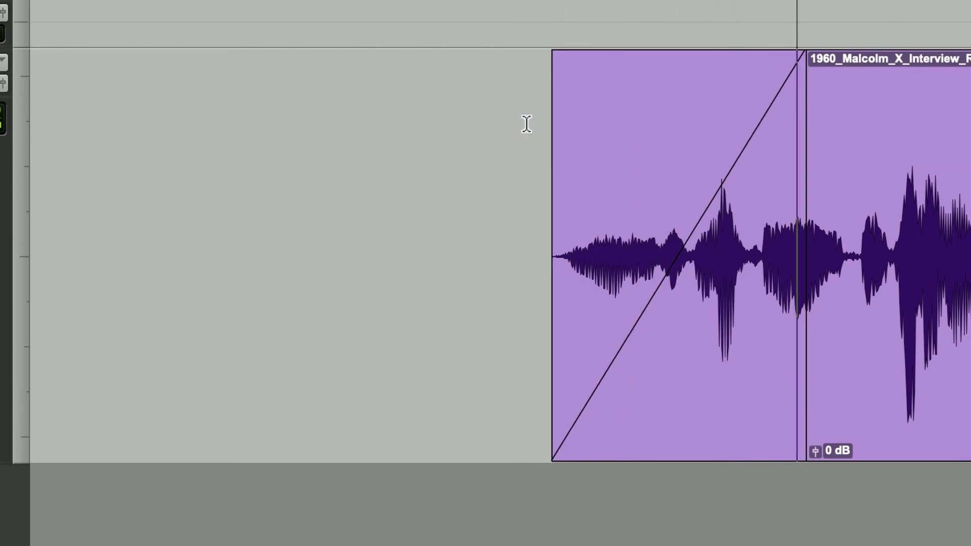
pyautogui.press('space')
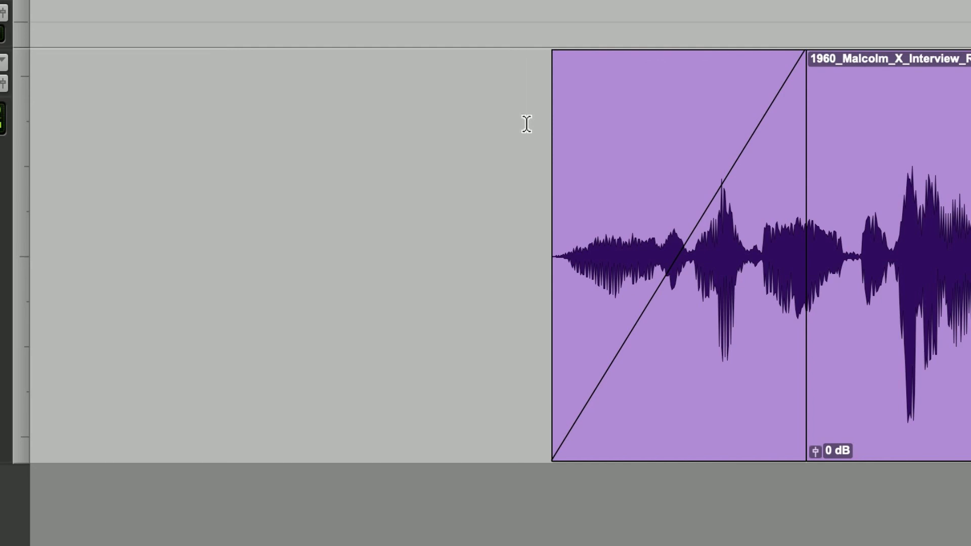
pyautogui.press('super+z')
# Shorten the interview clip's fade-in to about 60% of its length
pyautogui.click(564, 11)
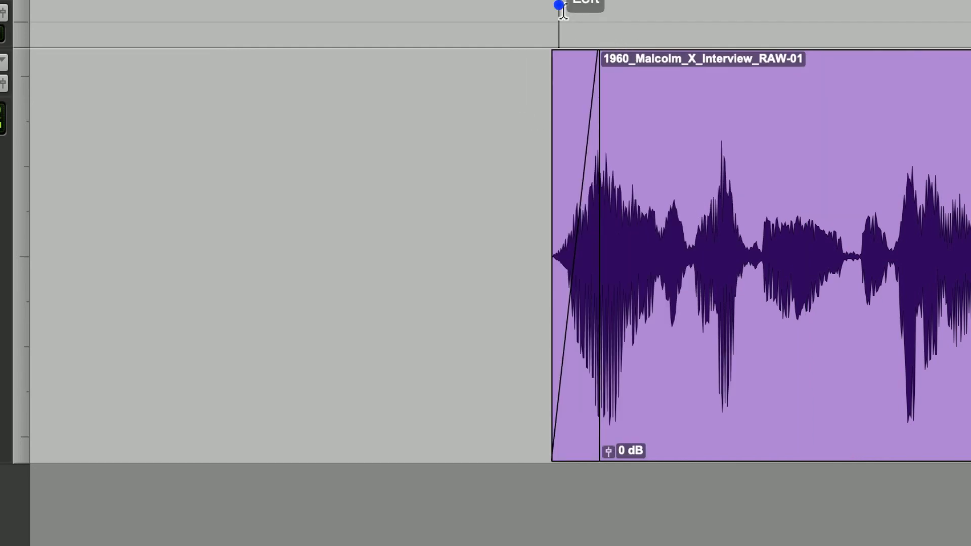
pyautogui.press('super+z')
pyautogui.press('t')
pyautogui.press('t')
pyautogui.press('t')
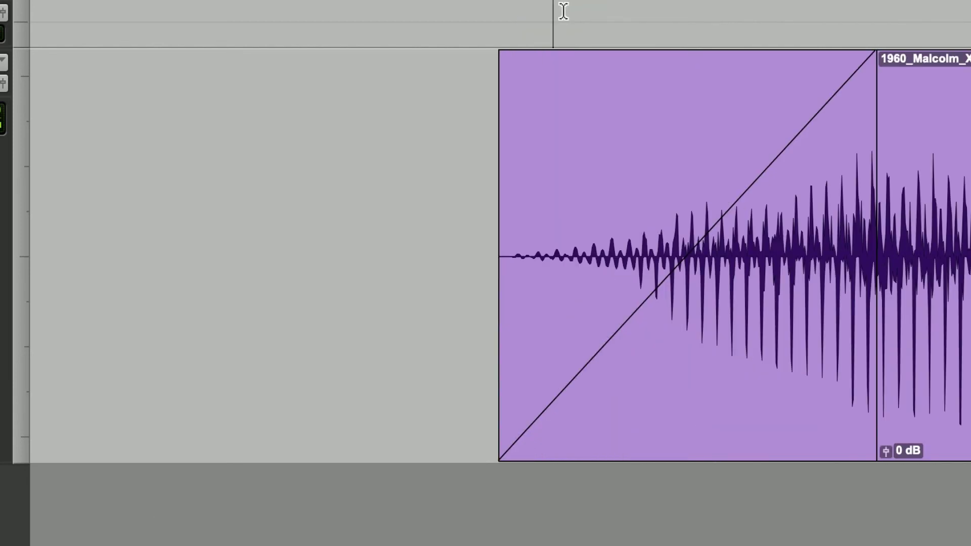
pyautogui.moveTo(874, 91); pyautogui.dragTo(720, 89)
pyautogui.press('r')
pyautogui.press('r')
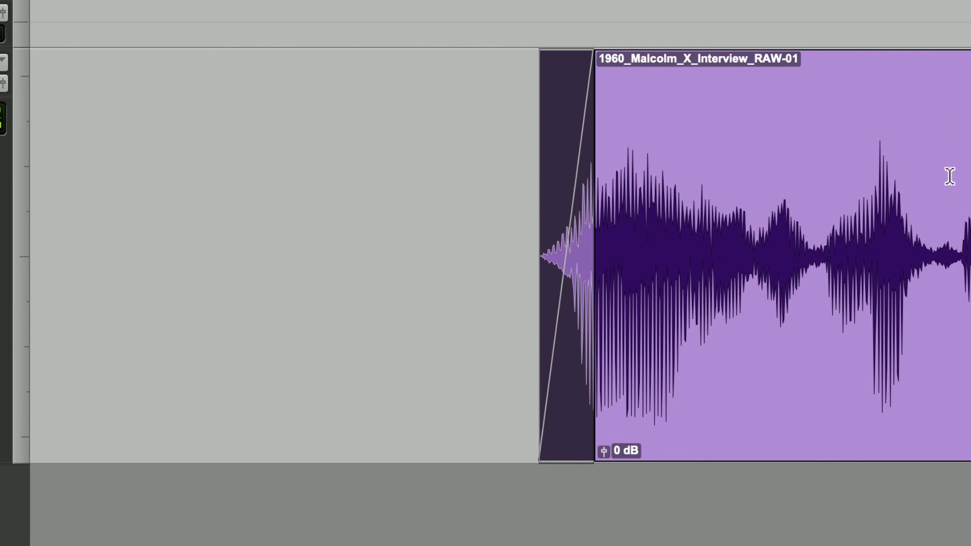
# Shorten the interview clip's fade-in slightly further and play into the clip from the empty space before it
pyautogui.press('t')
pyautogui.press('t')
pyautogui.press('t')
pyautogui.moveTo(970, 92); pyautogui.dragTo(923, 114)
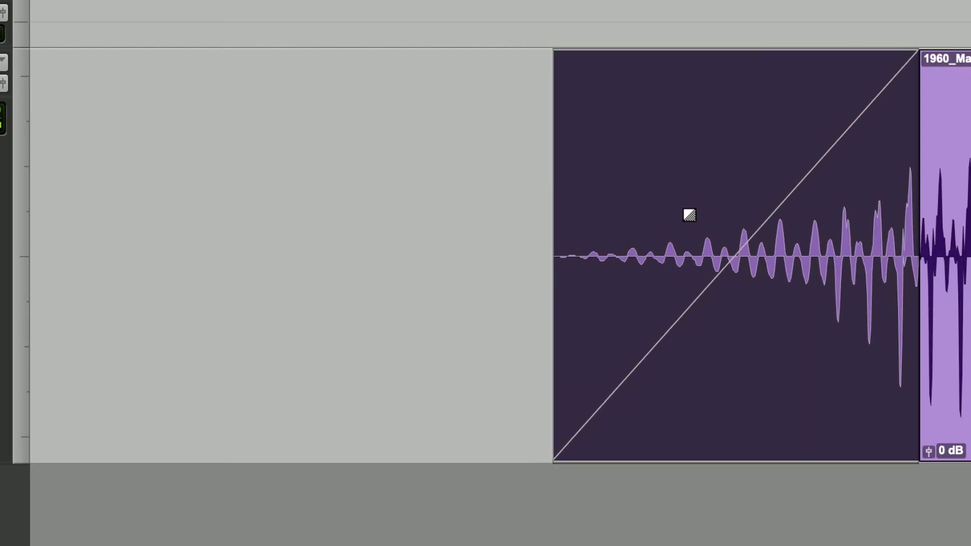
pyautogui.press('r')
pyautogui.press('r')
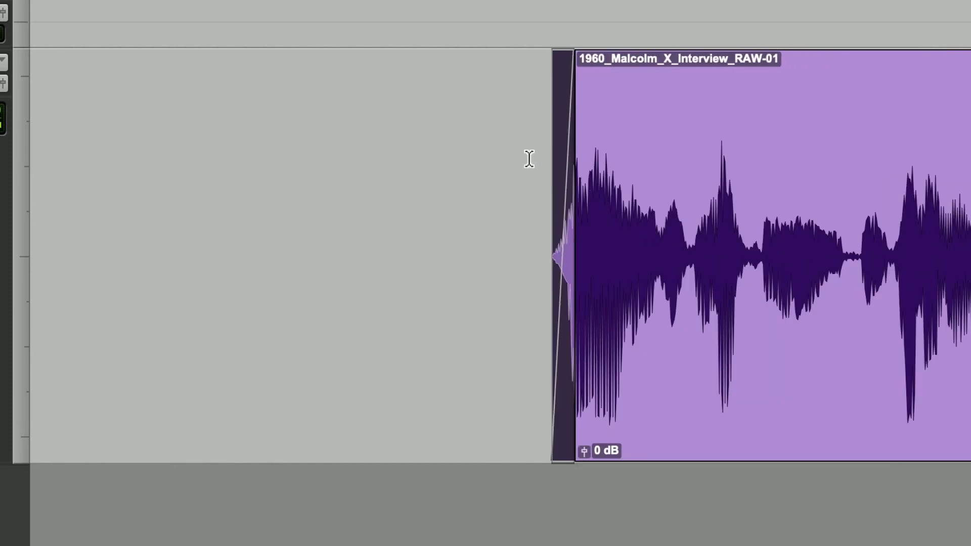
pyautogui.click(457, 107)
pyautogui.press('space')
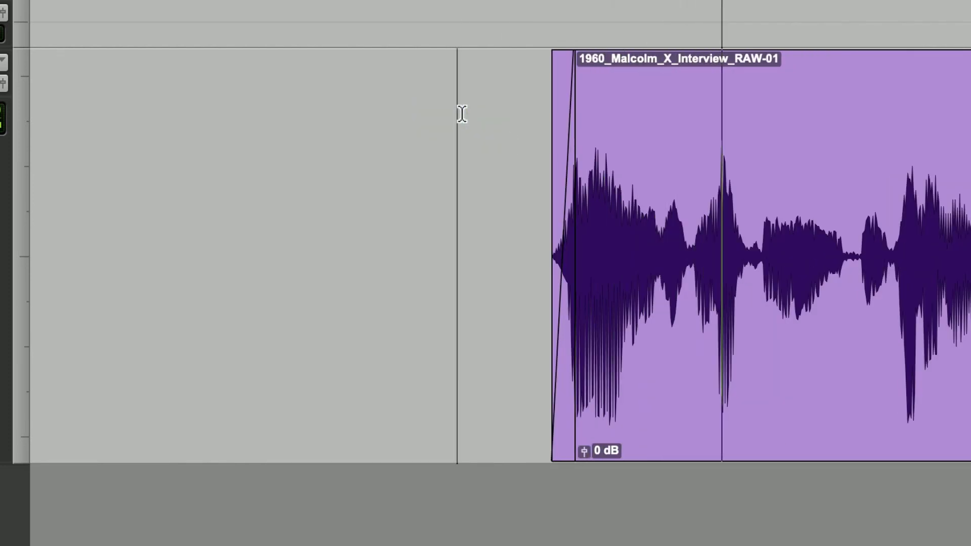
pyautogui.press('space')
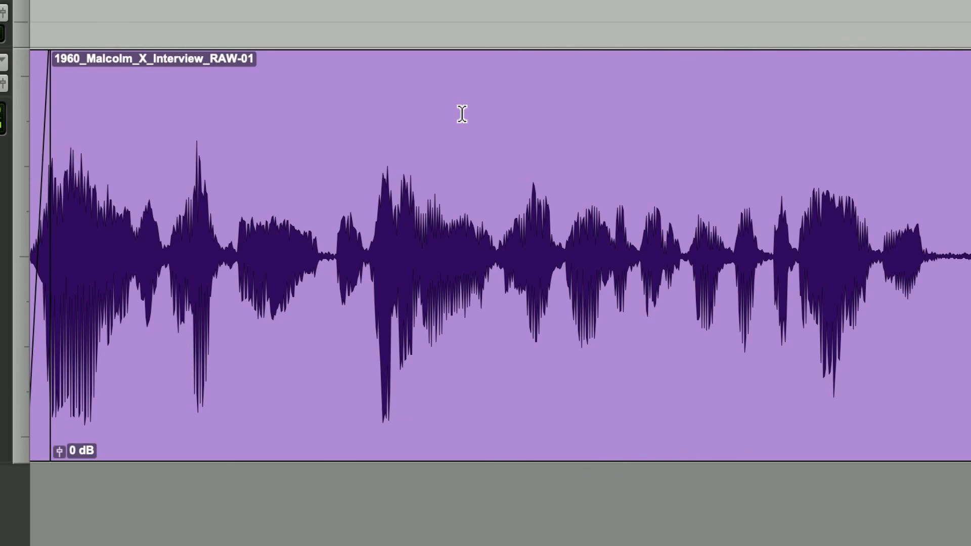